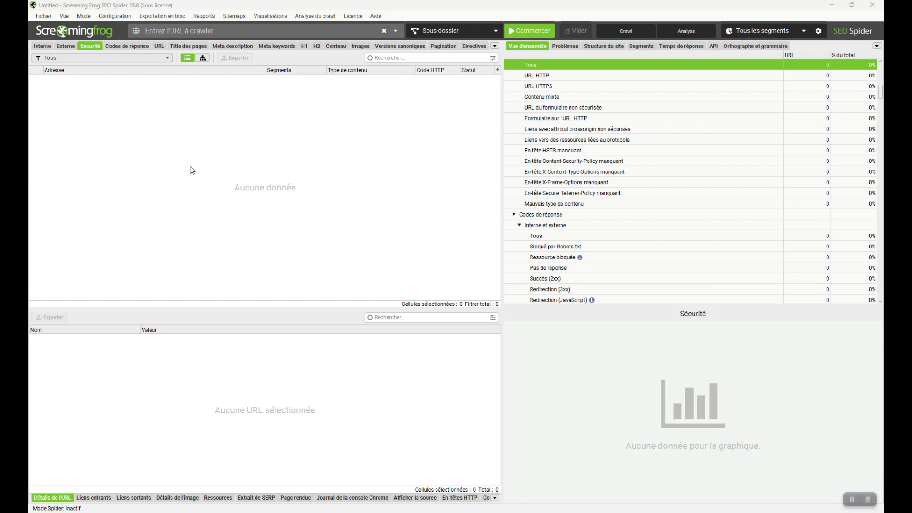
# Add a custom search (Recherche personnalisée) to the crawl configuration and name it GTM
pyautogui.click(107, 19)
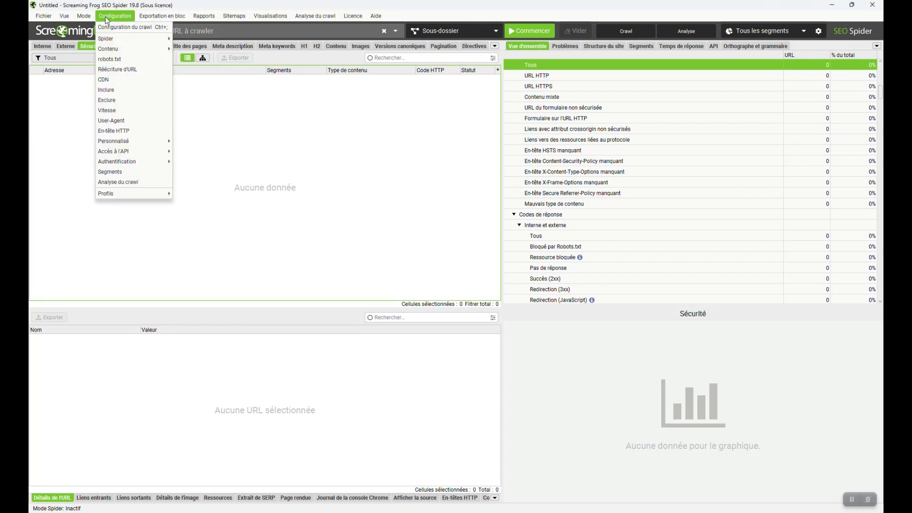
pyautogui.moveTo(126, 144)
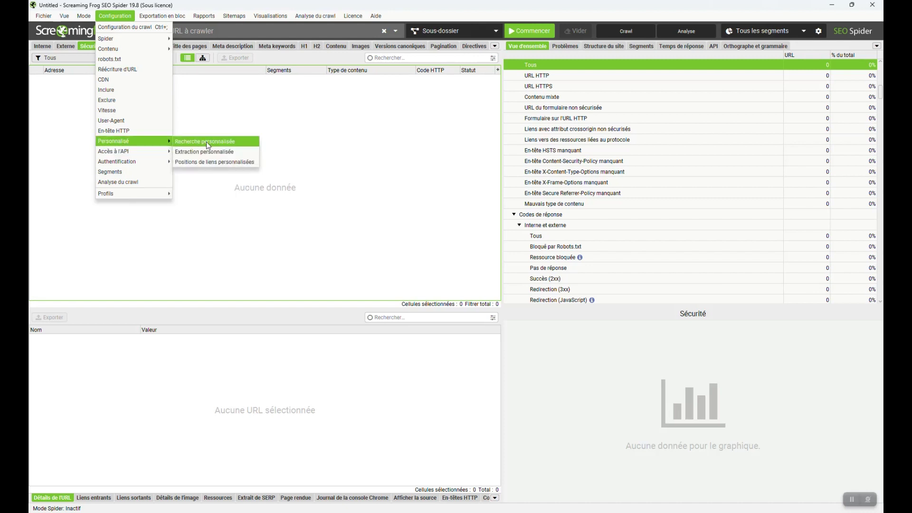
pyautogui.click(206, 141)
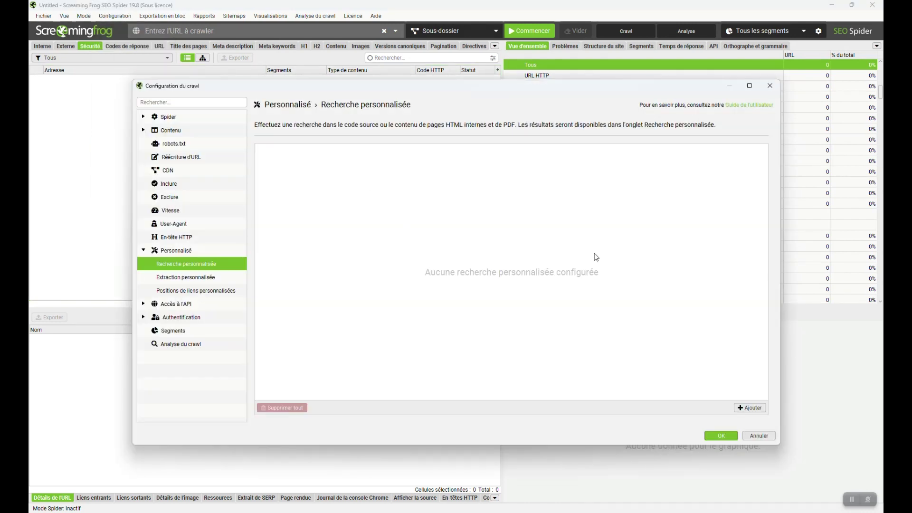
pyautogui.click(755, 409)
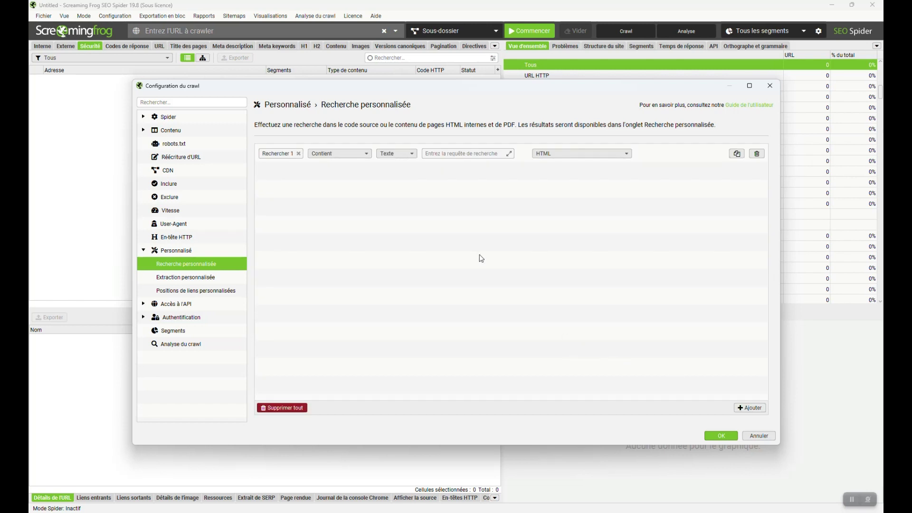
pyautogui.click(275, 154)
pyautogui.moveTo(261, 155); pyautogui.dragTo(312, 157)
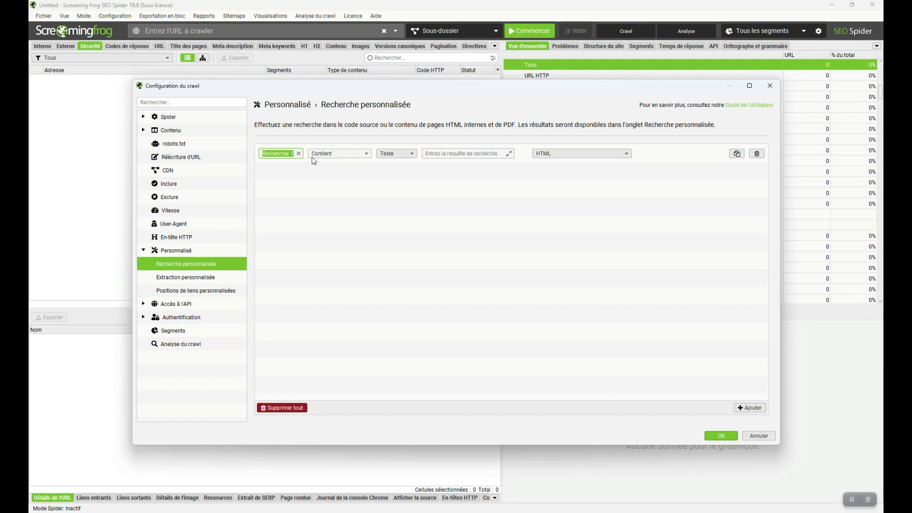
pyautogui.write('GTM')
# Set the GTM search condition to Ne contient pas and its text query to /gtag/
pyautogui.click(329, 157)
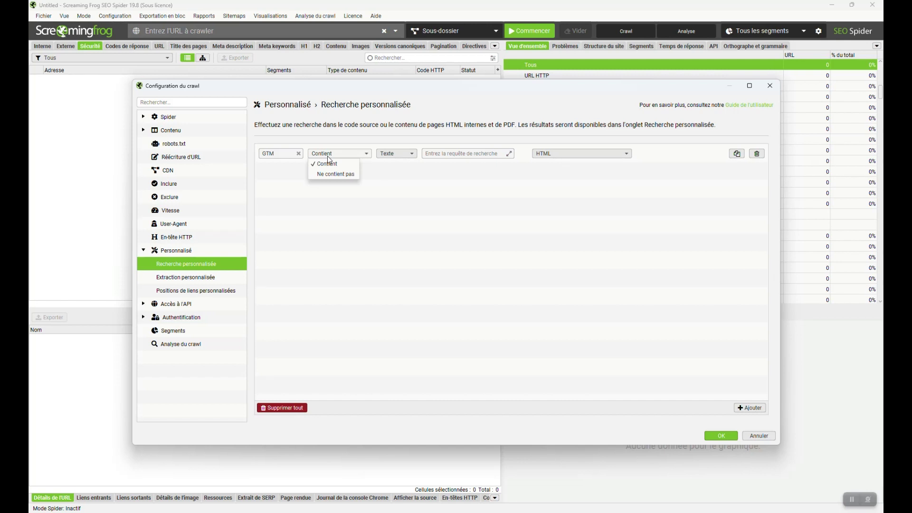
pyautogui.click(336, 174)
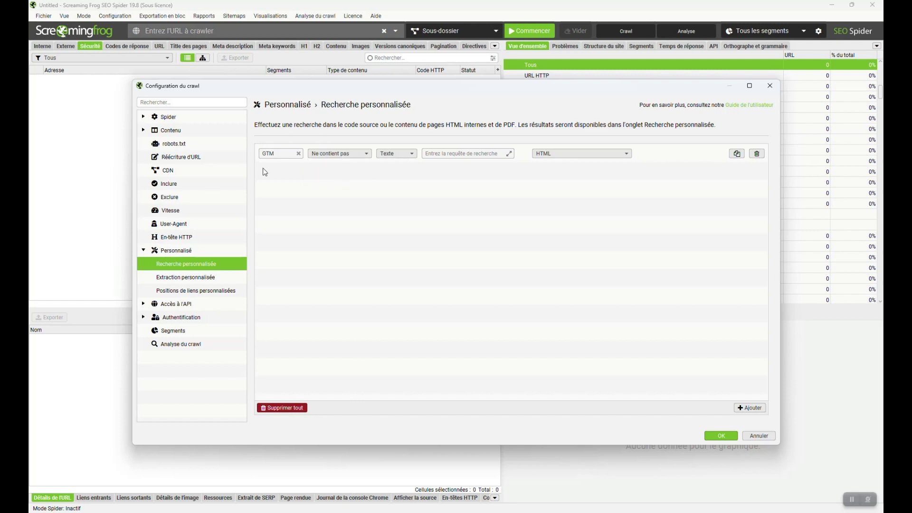
pyautogui.click(404, 154)
pyautogui.click(438, 154)
pyautogui.write('/gtag/')
# Try scoping the custom search to the text "Whey" within the XPath //h2
pyautogui.click(568, 154)
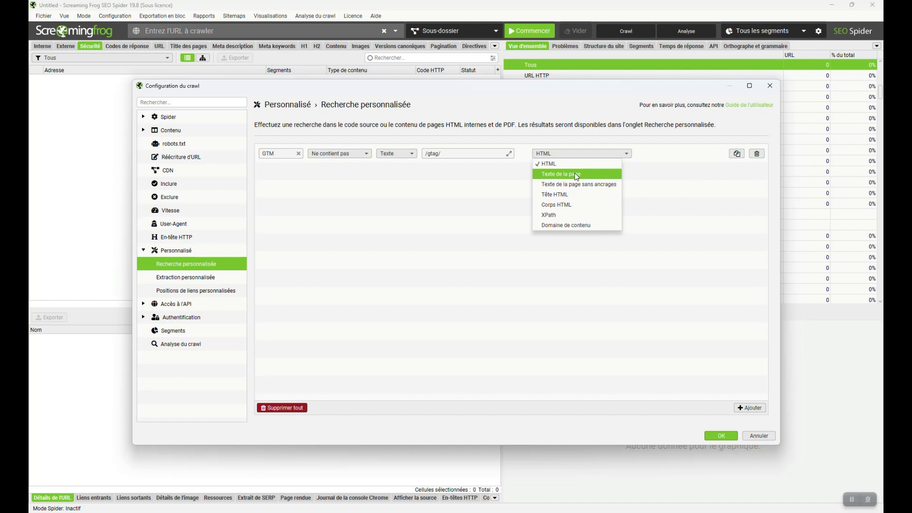
pyautogui.click(565, 215)
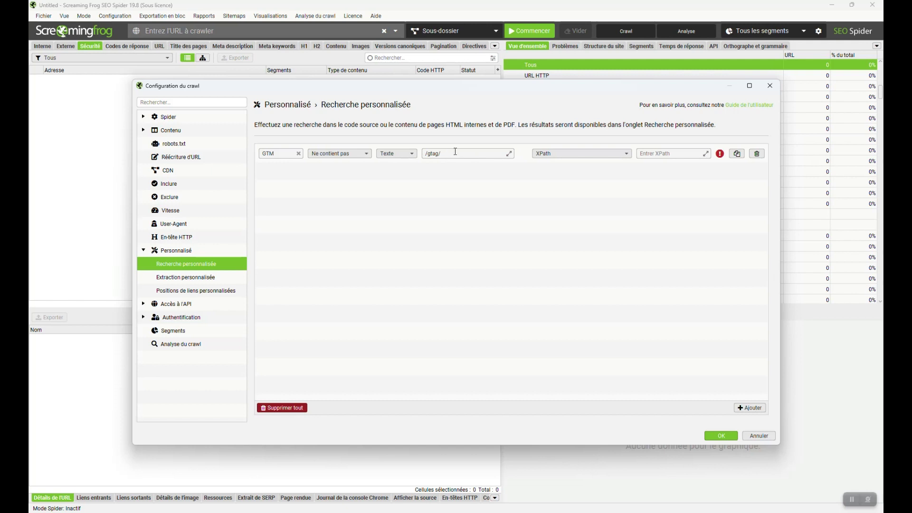
pyautogui.hotkey('shift', 'Tab')
pyautogui.write('Whey')
pyautogui.click(665, 153)
pyautogui.write('//h2')
# Restore the custom search query to /gtag/ and its search scope to HTML
pyautogui.click(428, 153)
pyautogui.press('BackSpace')
pyautogui.write('w')
pyautogui.press('BackSpace')
pyautogui.press('BackSpace')
pyautogui.press('BackSpace')
pyautogui.write('/g')
pyautogui.click(569, 155)
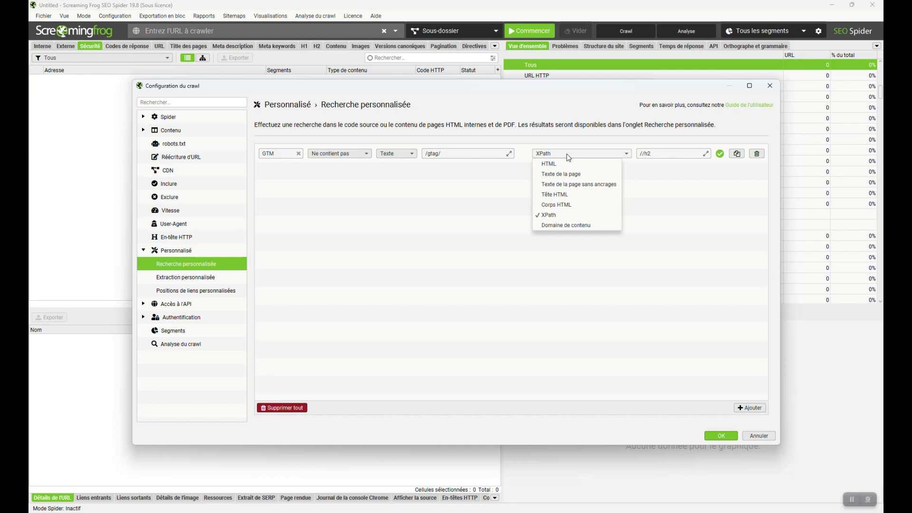
pyautogui.click(562, 163)
pyautogui.click(421, 167)
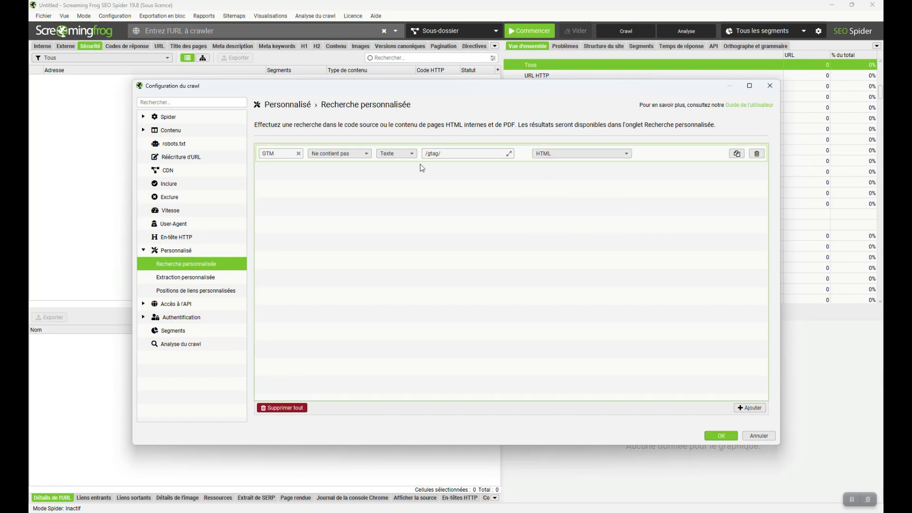
pyautogui.click(438, 153)
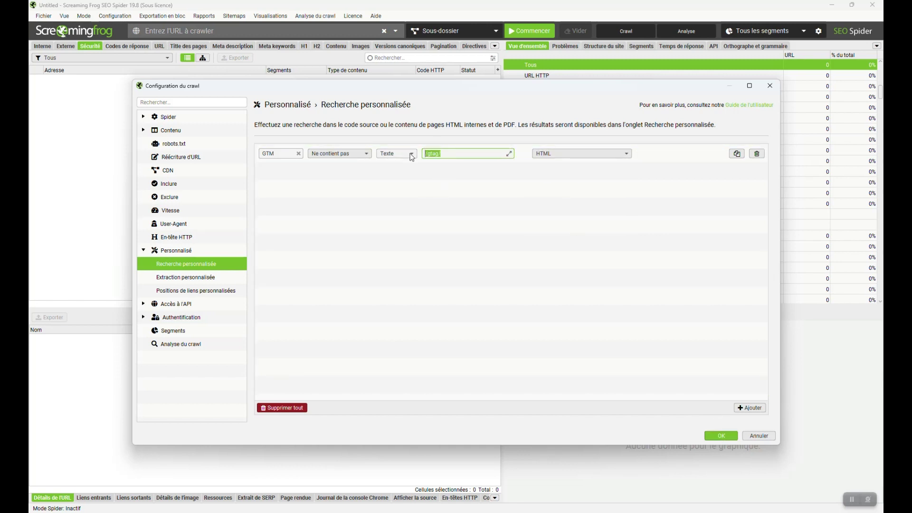
pyautogui.click(571, 163)
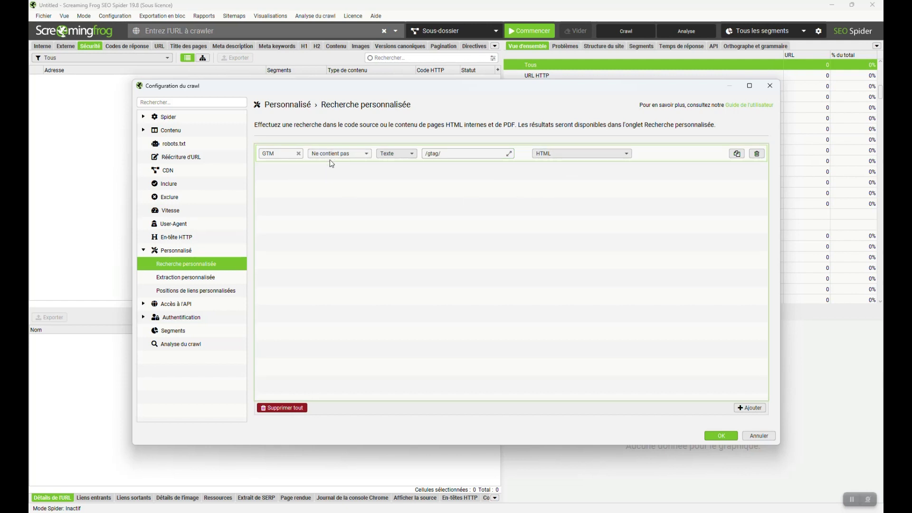
# Save the GTM custom search and display the Recherche personnalisée results
pyautogui.click(713, 435)
pyautogui.click(495, 46)
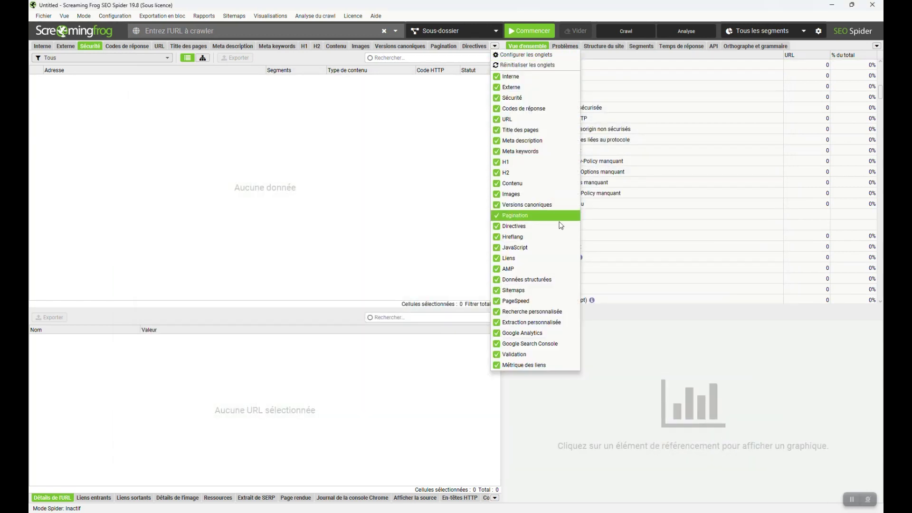
pyautogui.click(544, 310)
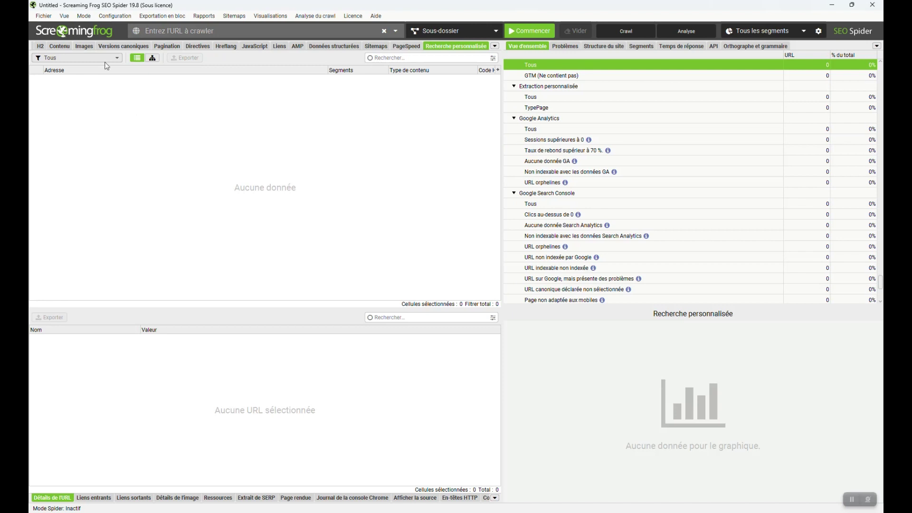
pyautogui.click(72, 61)
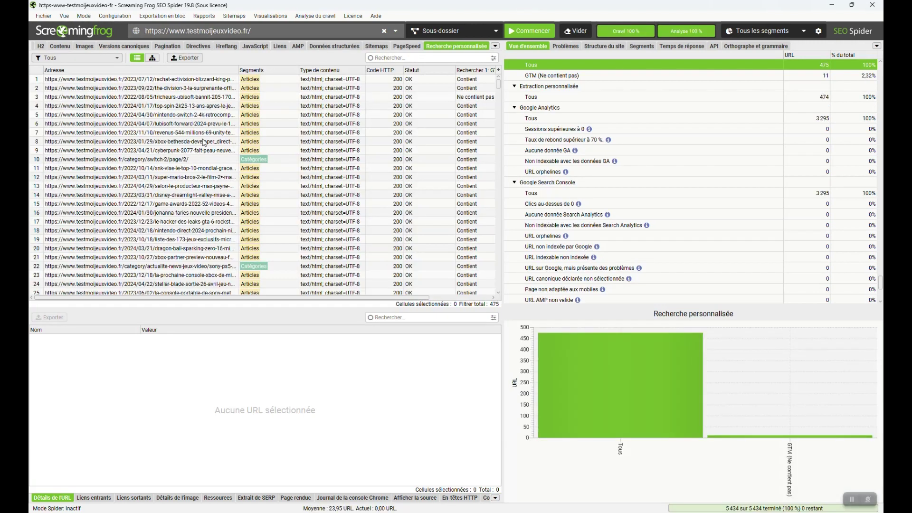
# Examine the GTM column of the crawled pages and filter the results to GTM (Ne contient pas)
pyautogui.click(186, 141)
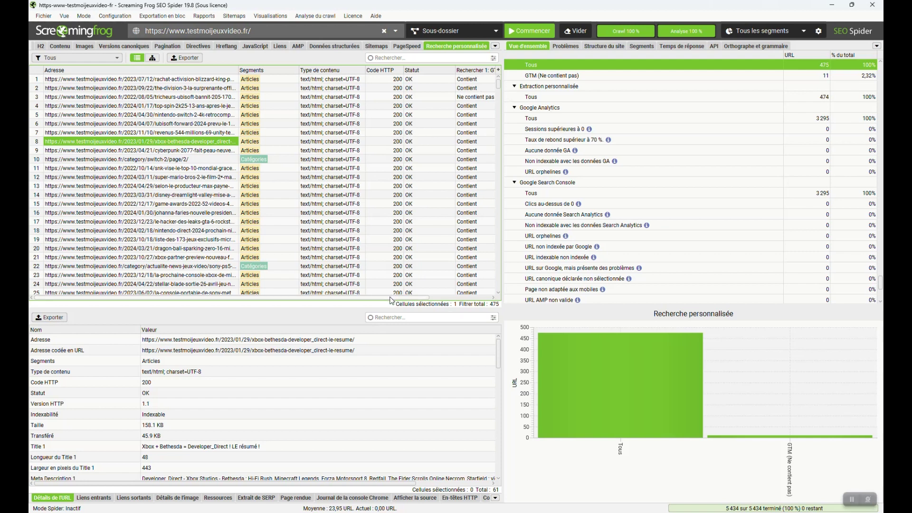
pyautogui.hscroll(3, 449, 310)
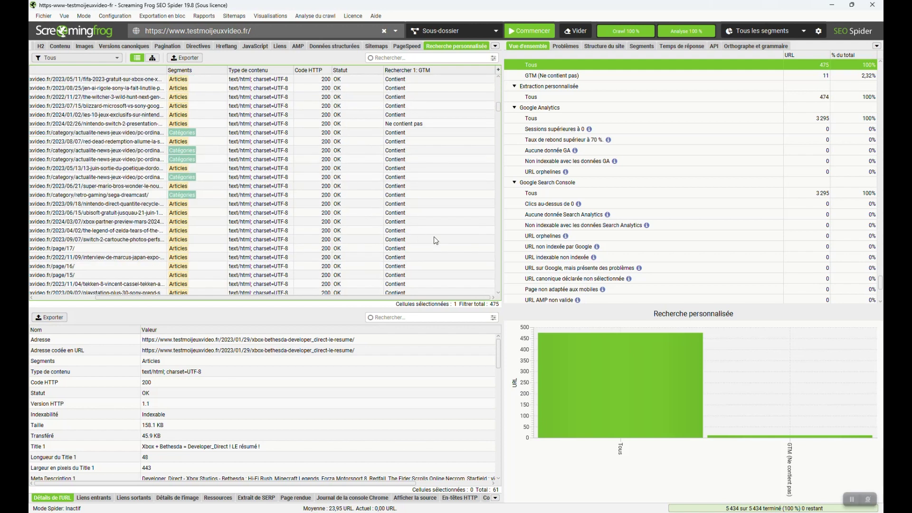
pyautogui.scroll(-20, 434, 239)
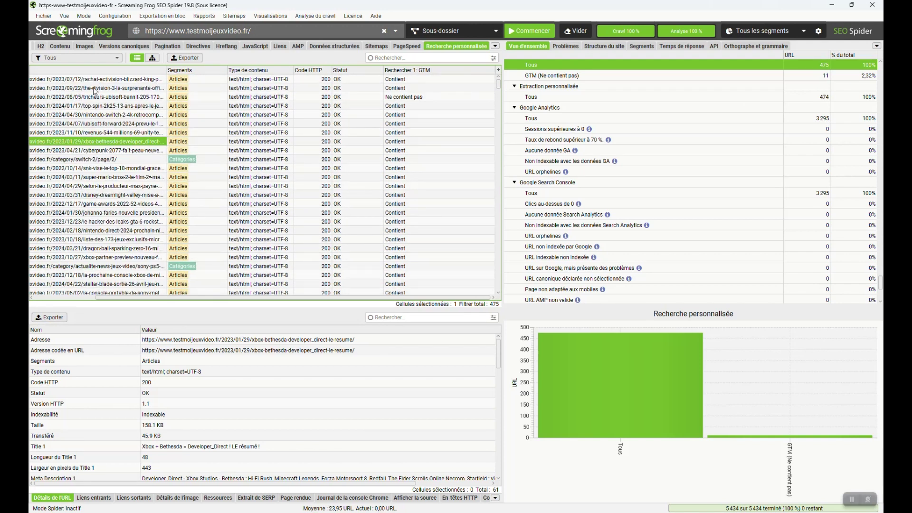
pyautogui.click(69, 57)
pyautogui.click(76, 70)
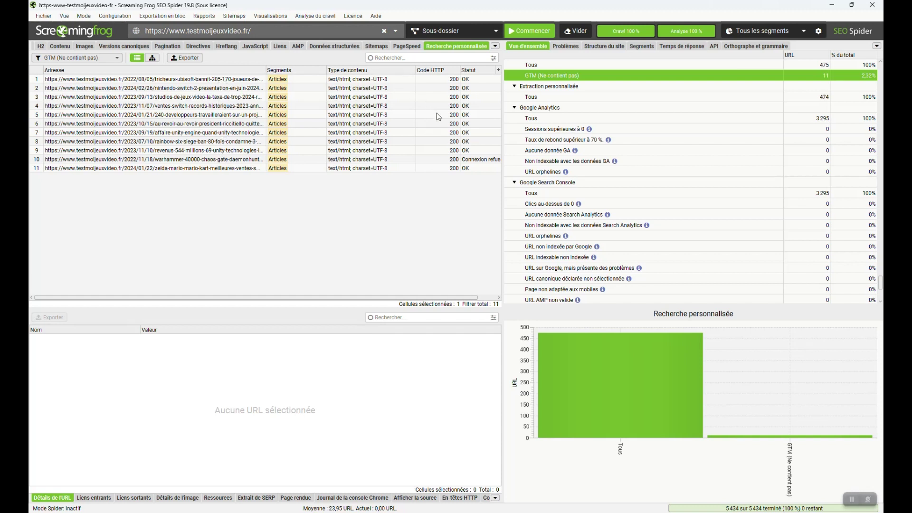
# Start a new empty crawl, then copy the text "Indisponible en ligne" from the curtain rod product page in the browser
pyautogui.hotkey('ctrl', 'n')
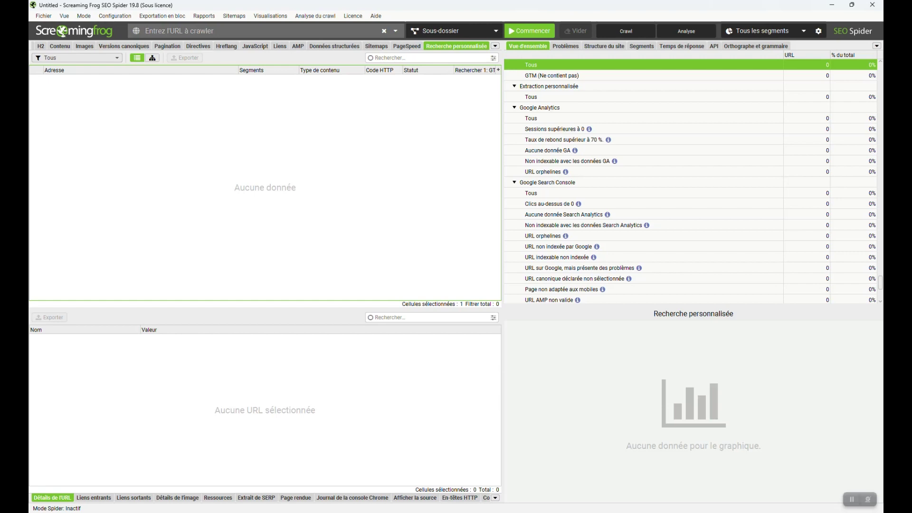
pyautogui.moveTo(487, 512)
pyautogui.click(534, 475)
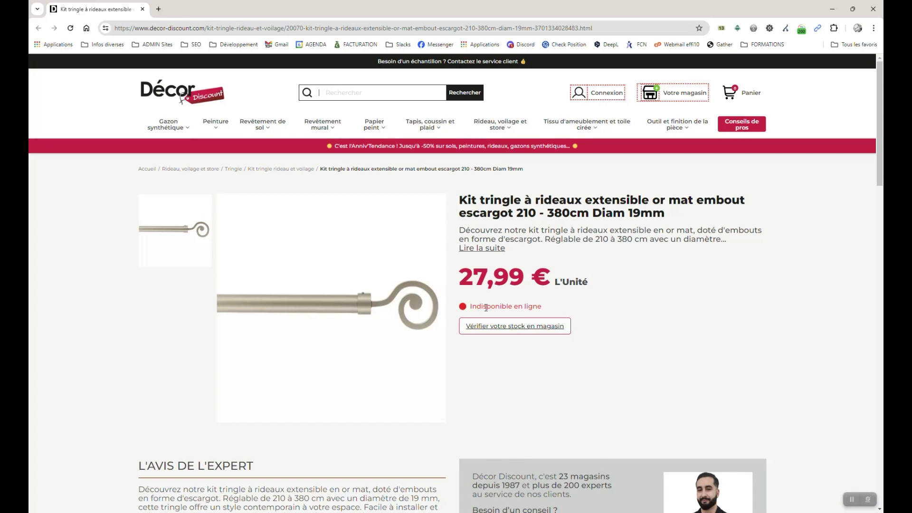
pyautogui.moveTo(470, 307); pyautogui.dragTo(541, 307)
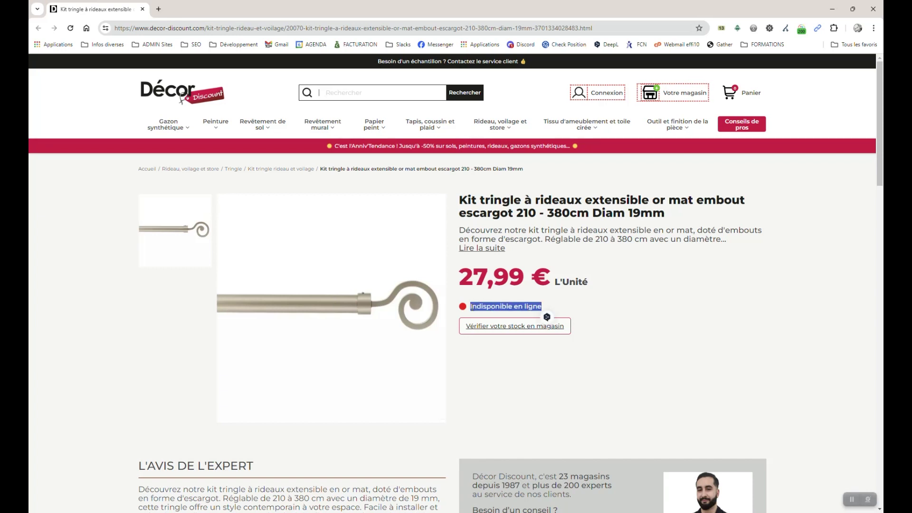
pyautogui.rightClick(504, 307)
pyautogui.click(530, 315)
# Return to Screaming Frog SEO Spider and add a custom search named Indisponible
pyautogui.hotkey('alt', 'Tab')
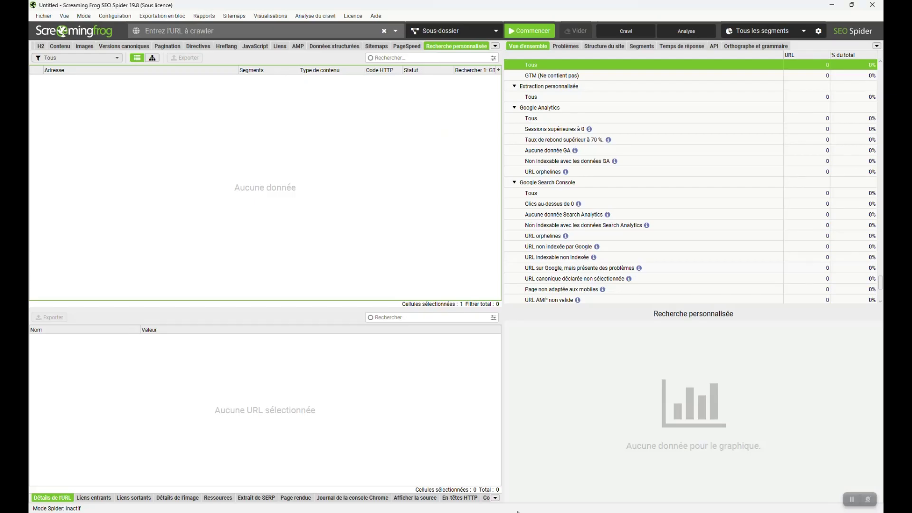
pyautogui.click(107, 17)
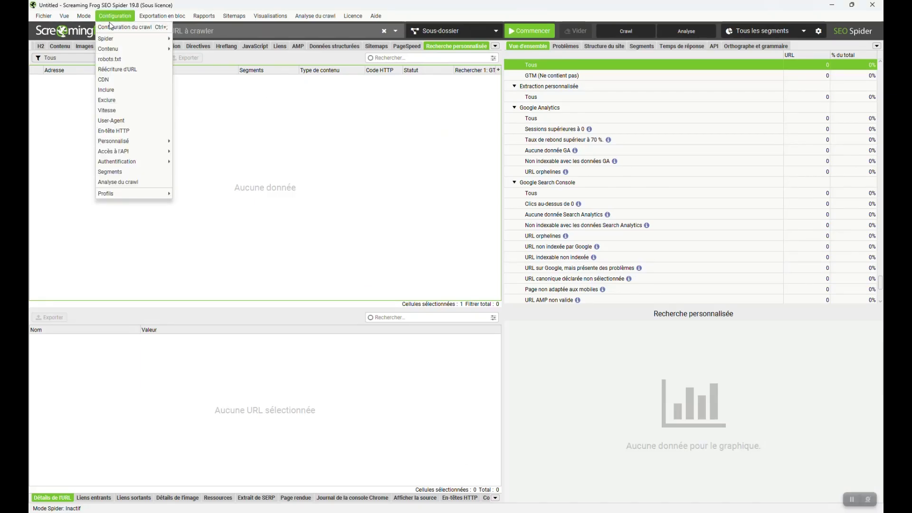
pyautogui.moveTo(135, 141)
pyautogui.click(187, 138)
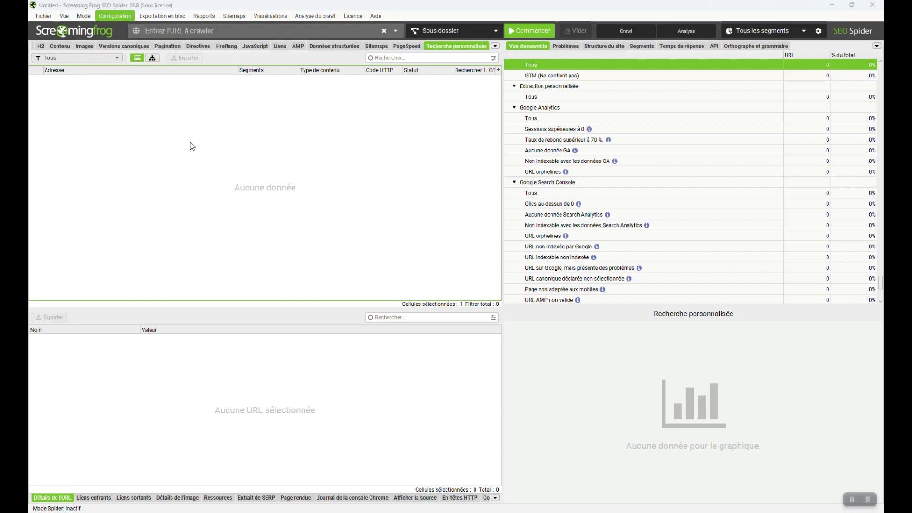
pyautogui.click(749, 408)
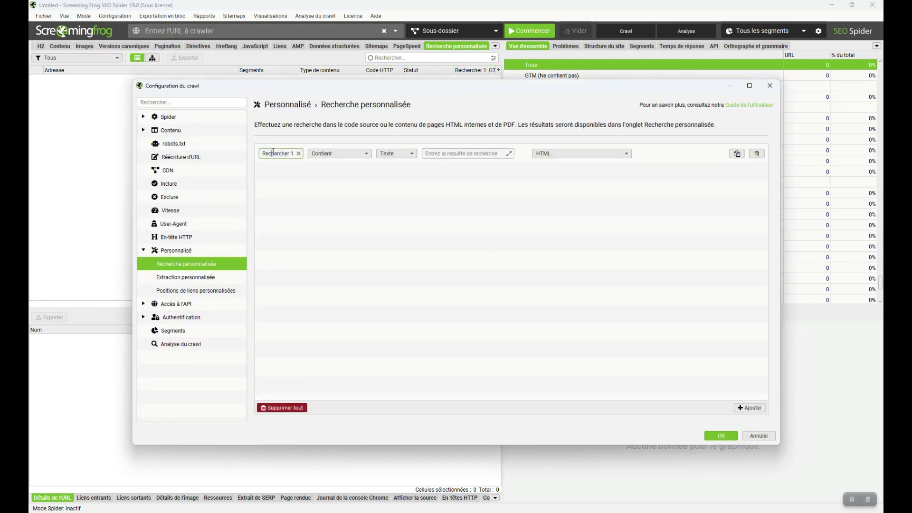
pyautogui.hotkey('ctrl', 'a')
pyautogui.write('Indisponible')
# Set the Indisponible search query to the copied text "Indisponible en ligne" and save the configuration
pyautogui.click(444, 154)
pyautogui.hotkey('ctrl', 'v')
pyautogui.click(549, 155)
pyautogui.click(551, 156)
pyautogui.click(728, 435)
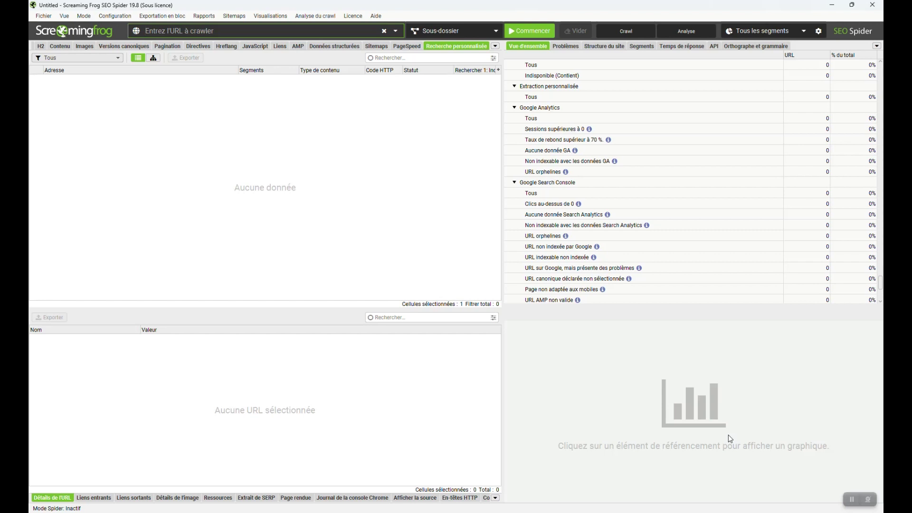
pyautogui.click(223, 160)
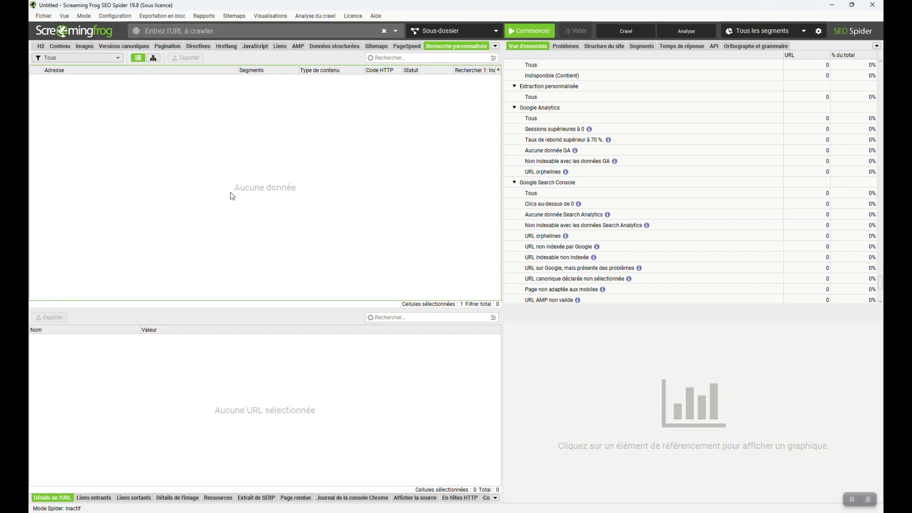
# Switch the crawl mode to Liste and crawl the list of decor-discount.com URLs pasted from the clipboard
pyautogui.click(87, 17)
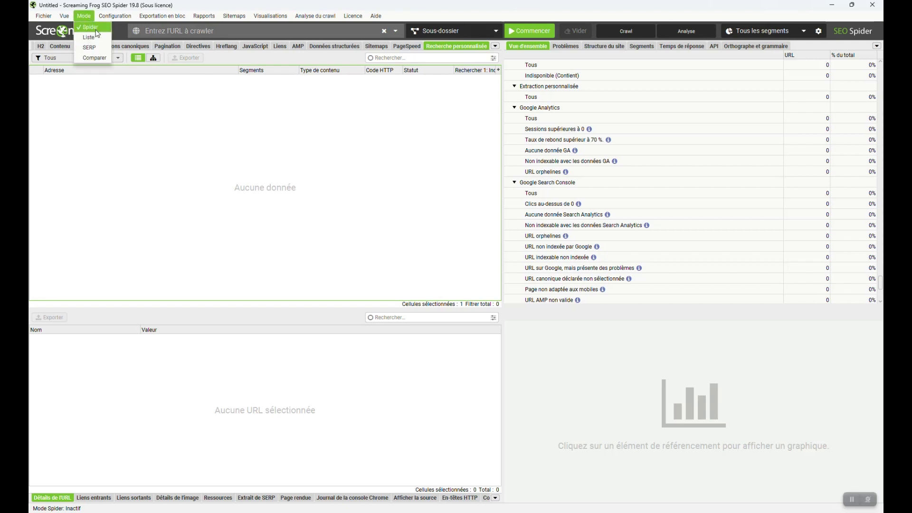
pyautogui.click(99, 38)
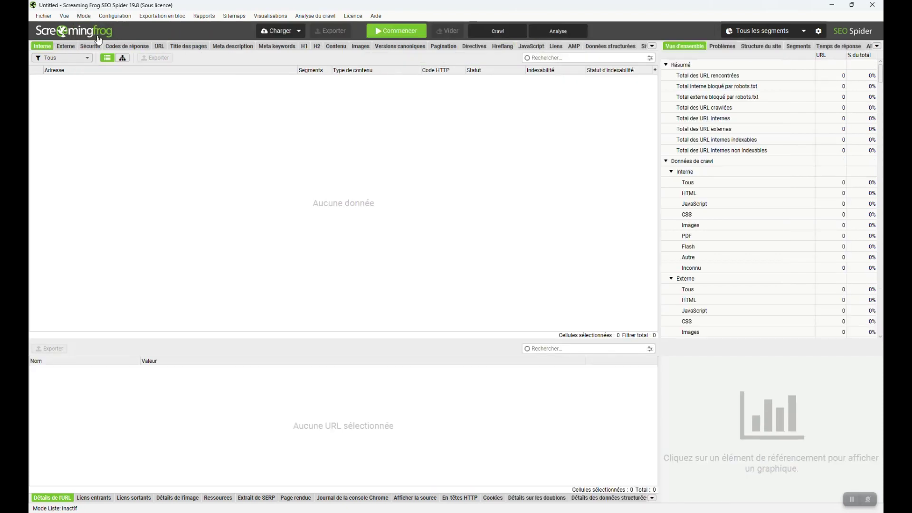
pyautogui.click(299, 31)
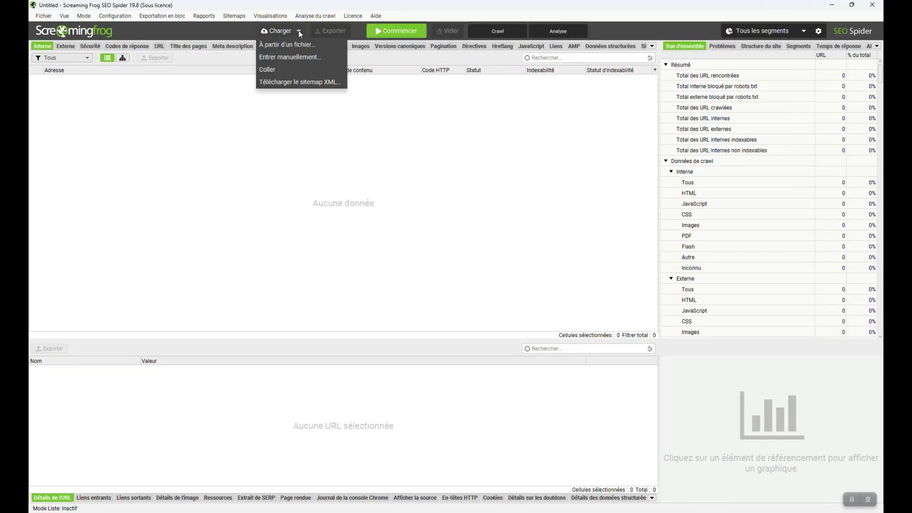
pyautogui.click(282, 70)
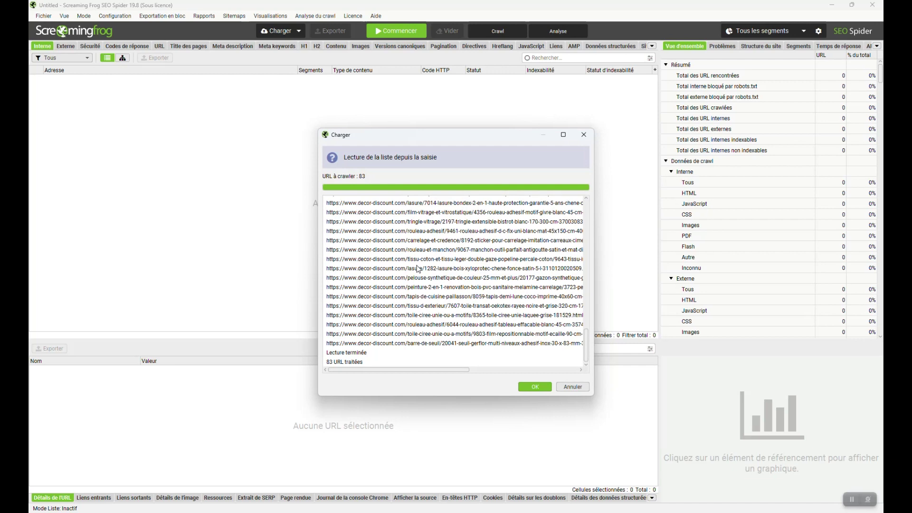
pyautogui.click(531, 388)
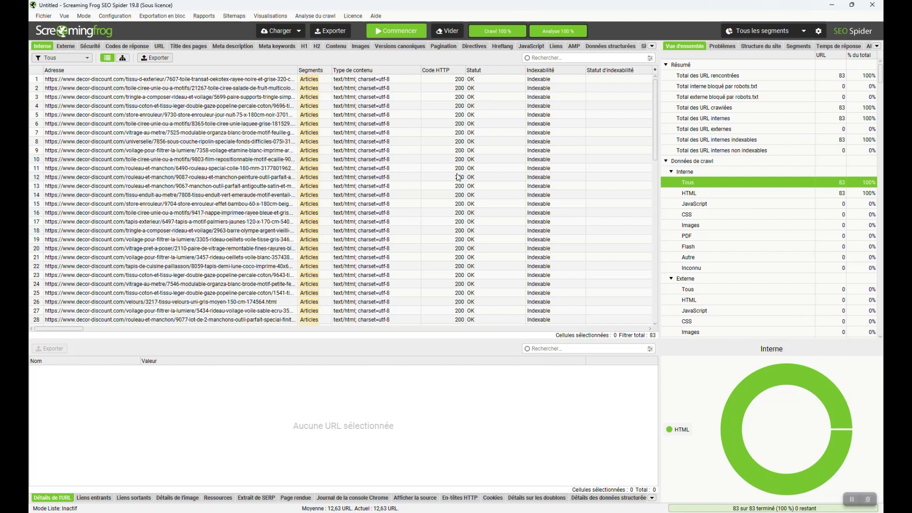
# Show the custom search results and filter them to the URLs matching "Indisponible (Contient)"
pyautogui.click(652, 46)
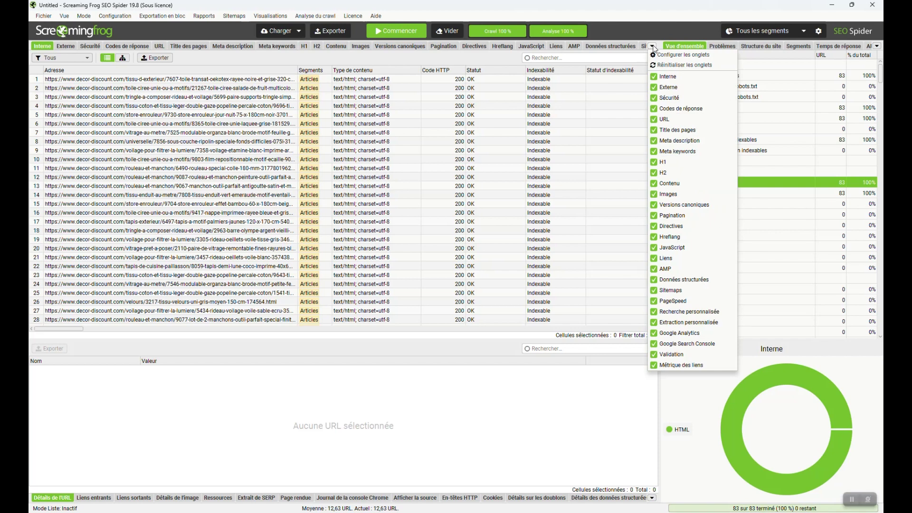
pyautogui.click(689, 311)
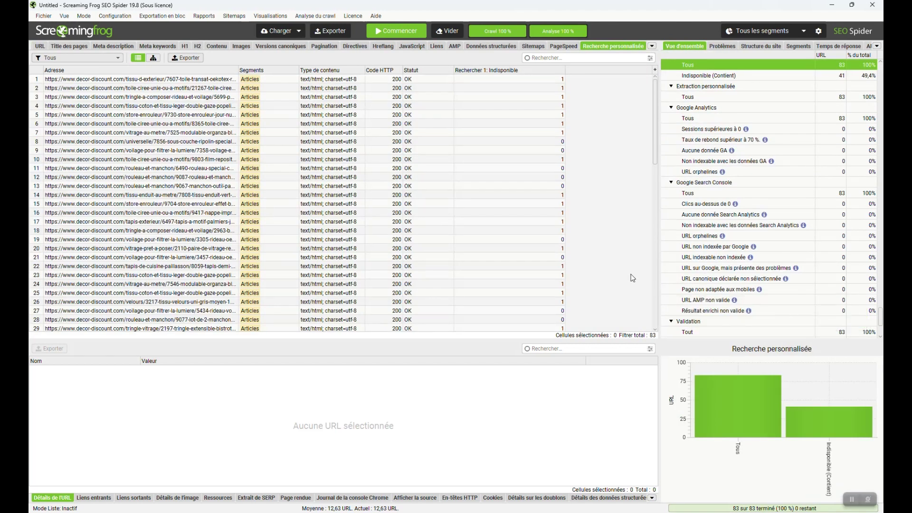
pyautogui.scroll(-5, 532, 162)
pyautogui.scroll(5, 533, 162)
pyautogui.click(78, 59)
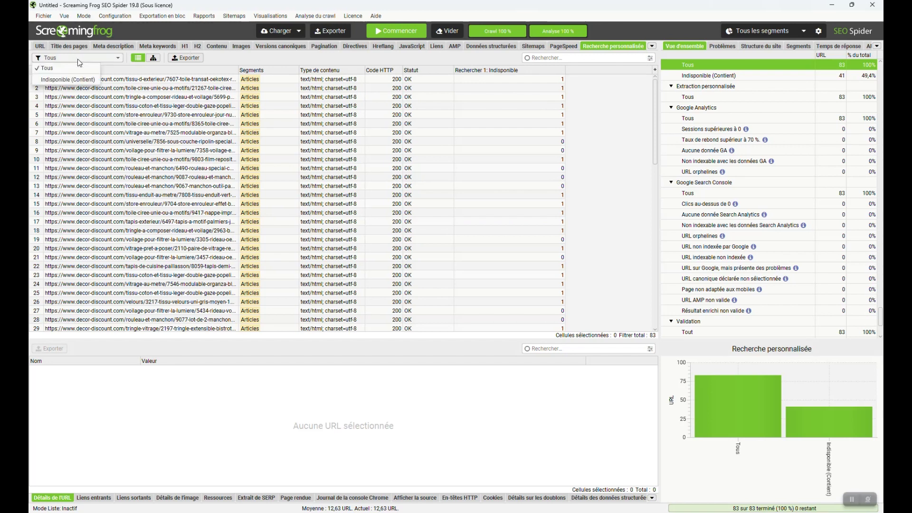
pyautogui.click(71, 80)
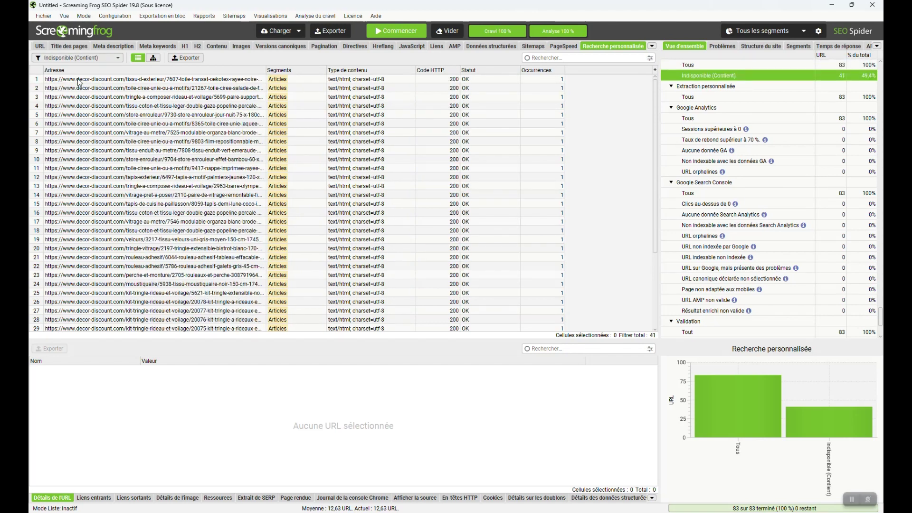
pyautogui.scroll(-4, 434, 191)
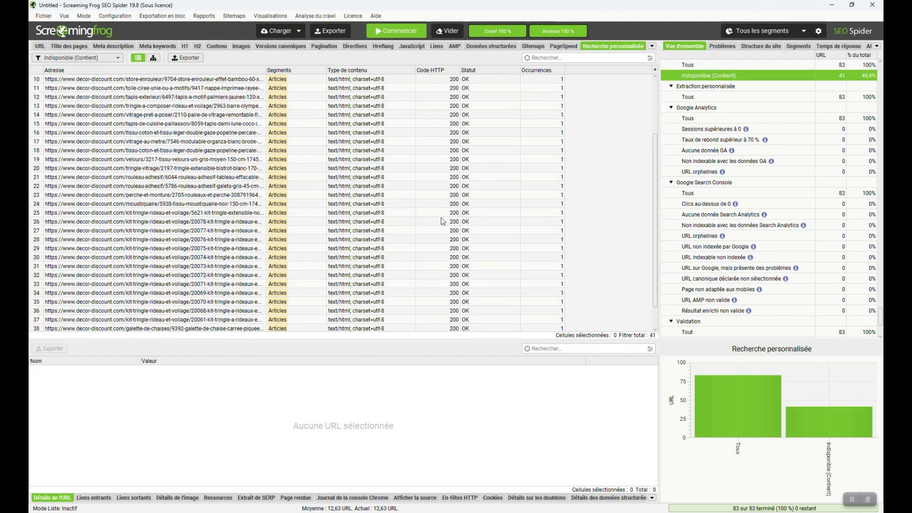
pyautogui.scroll(4, 442, 221)
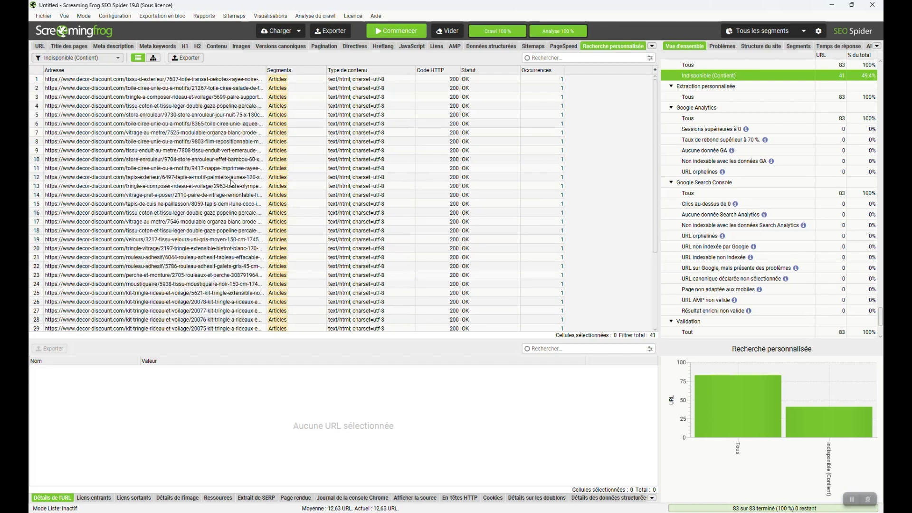
# Open the filtered tringle-vitrage extensible bistrot blanc 170-300 cm URL in the browser and check its "Indisponible en ligne" label
pyautogui.click(204, 250)
pyautogui.rightClick(226, 251)
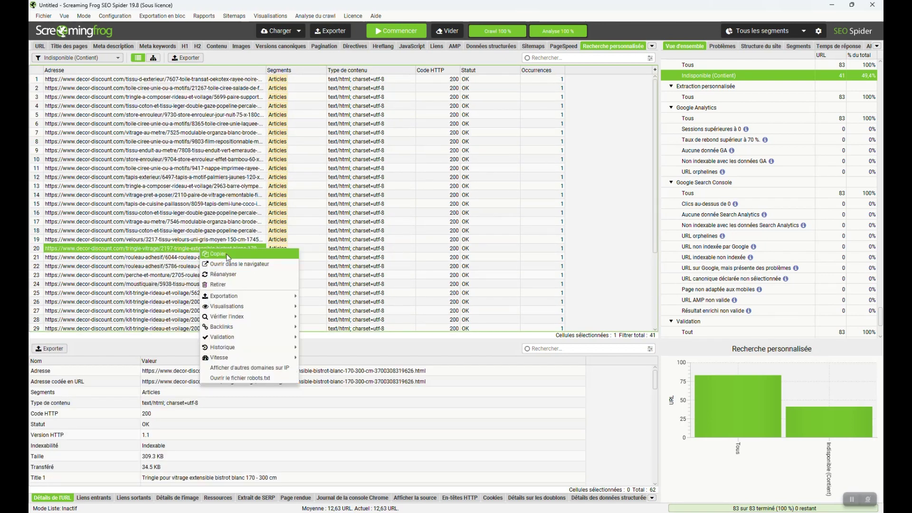
pyautogui.click(257, 259)
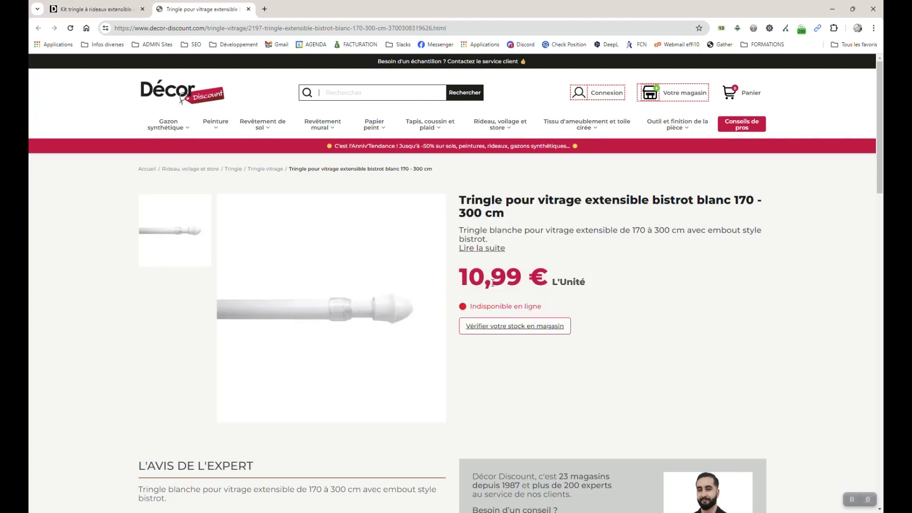
pyautogui.moveTo(470, 306); pyautogui.dragTo(558, 307)
pyautogui.click(577, 305)
# Return to Screaming Frog SEO Spider and start a new empty crawl
pyautogui.hotkey('alt', 'Tab')
pyautogui.hotkey('ctrl', 'n')
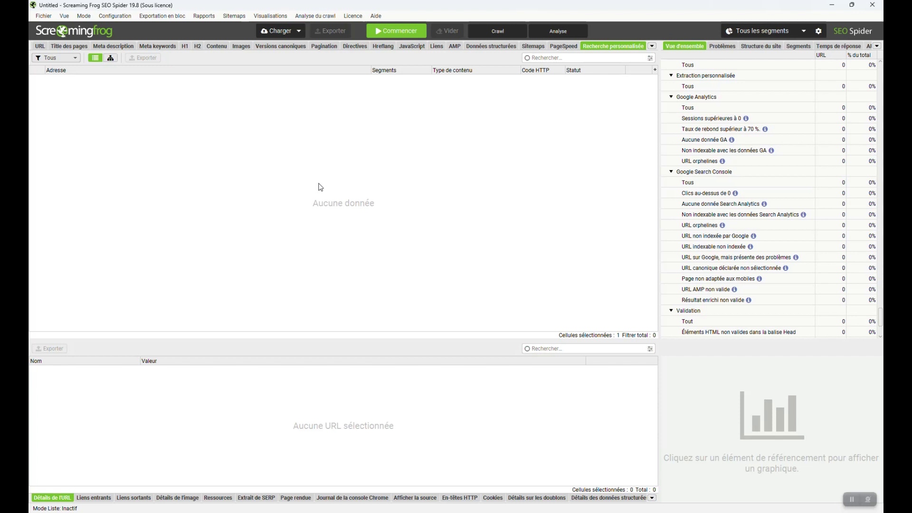
# Switch to the browser and examine the main heading and technique article list on the "Photographier les mammifères" page
pyautogui.hotkey('alt', 'Tab')
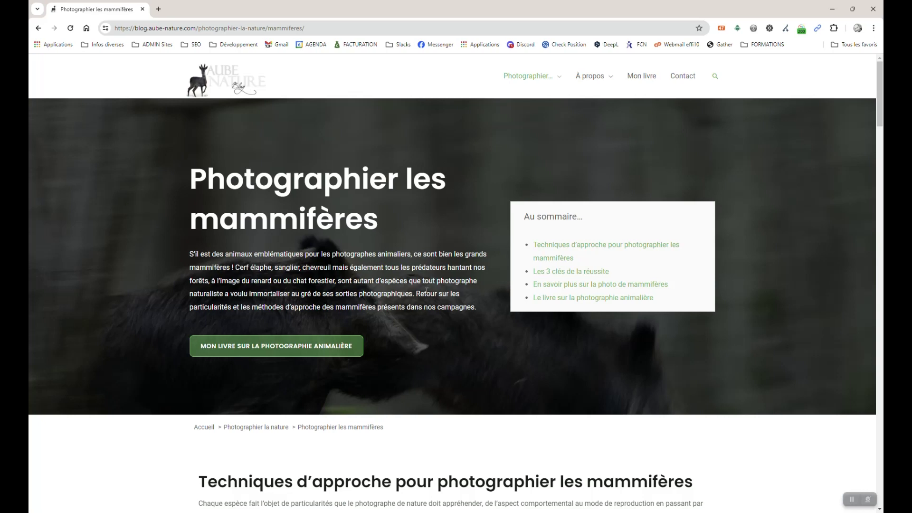
pyautogui.scroll(-7, 367, 304)
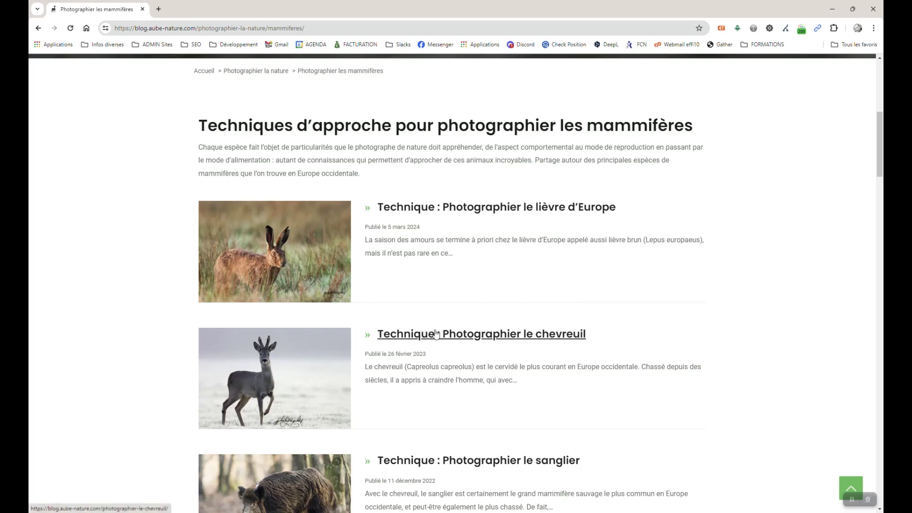
pyautogui.scroll(7, 347, 375)
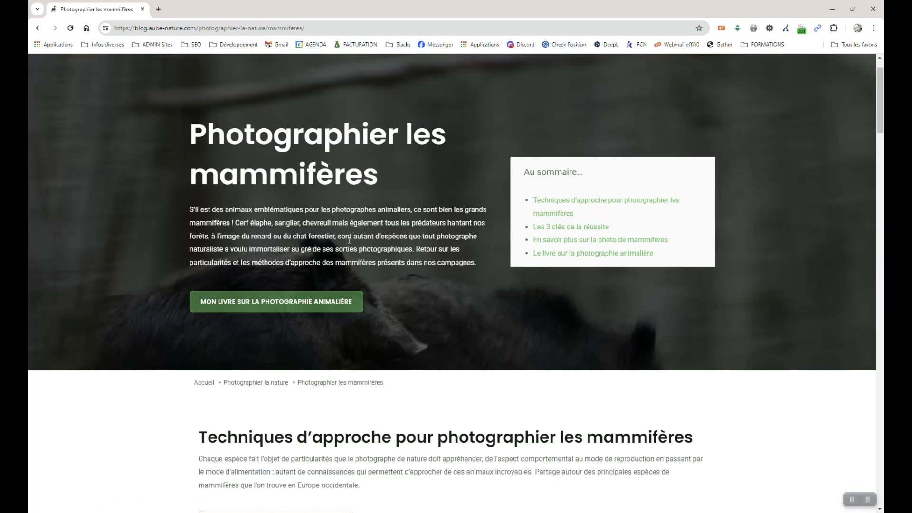
pyautogui.moveTo(191, 135); pyautogui.dragTo(380, 178)
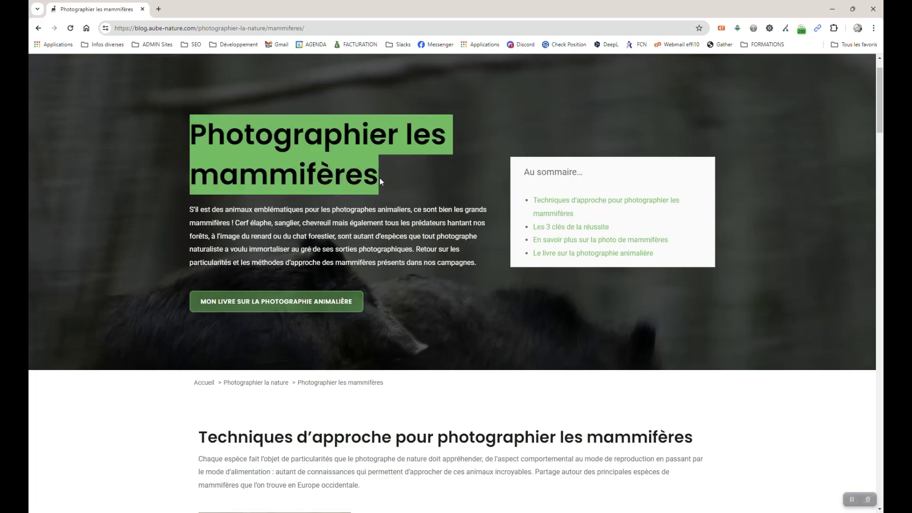
pyautogui.scroll(-5, 392, 335)
pyautogui.scroll(-5, 395, 329)
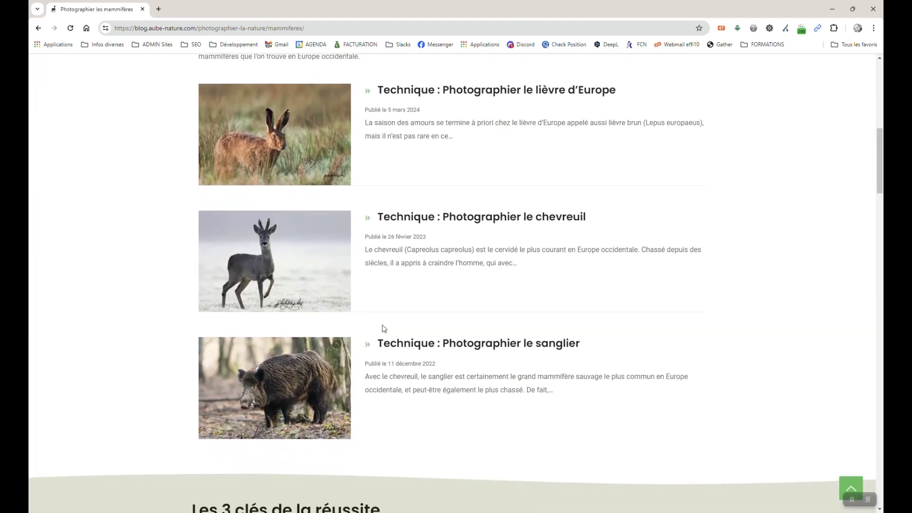
pyautogui.scroll(2, 298, 143)
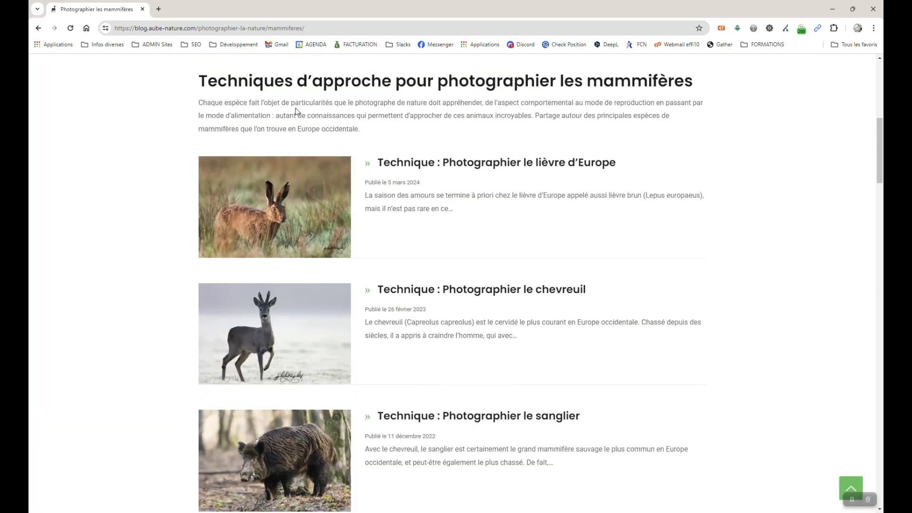
# Examine the article grid under "En savoir plus sur la photo de mammifères" and compare it with the technique list
pyautogui.scroll(-1, 328, 220)
pyautogui.scroll(-13, 327, 219)
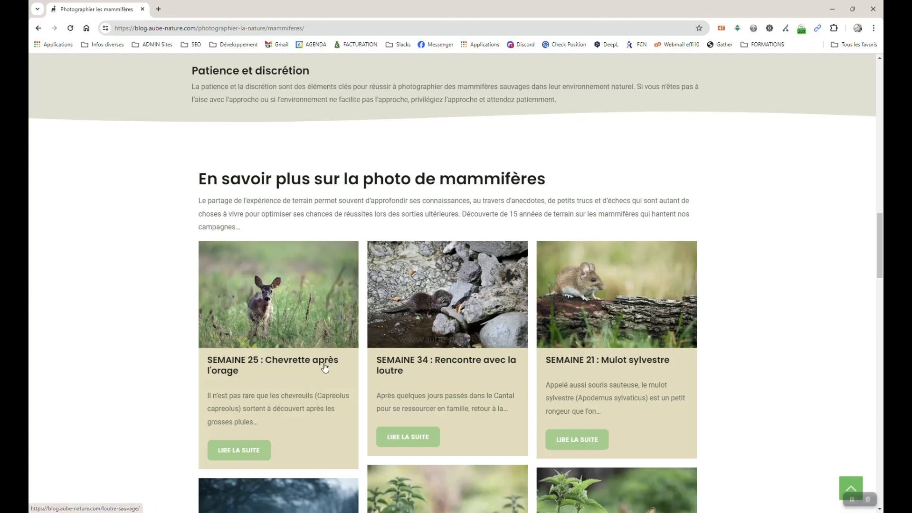
pyautogui.scroll(-2, 532, 364)
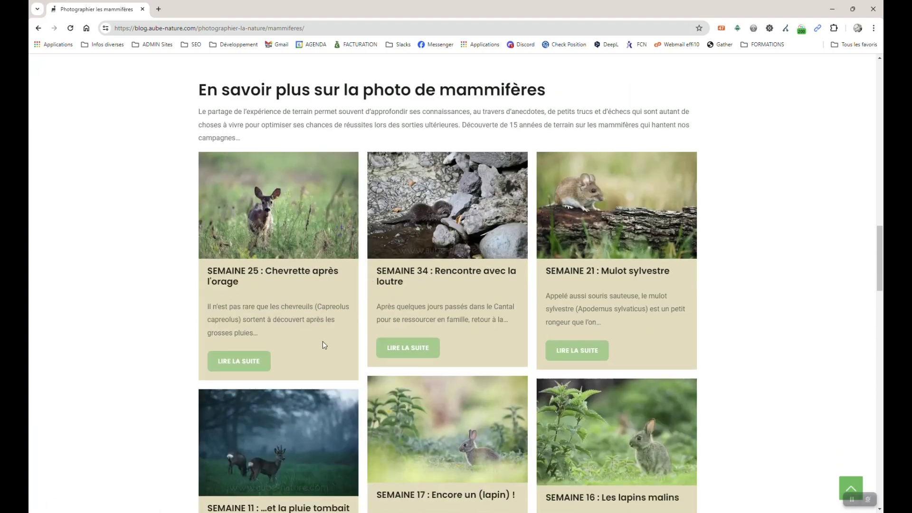
pyautogui.scroll(-2, 323, 342)
pyautogui.scroll(4, 331, 344)
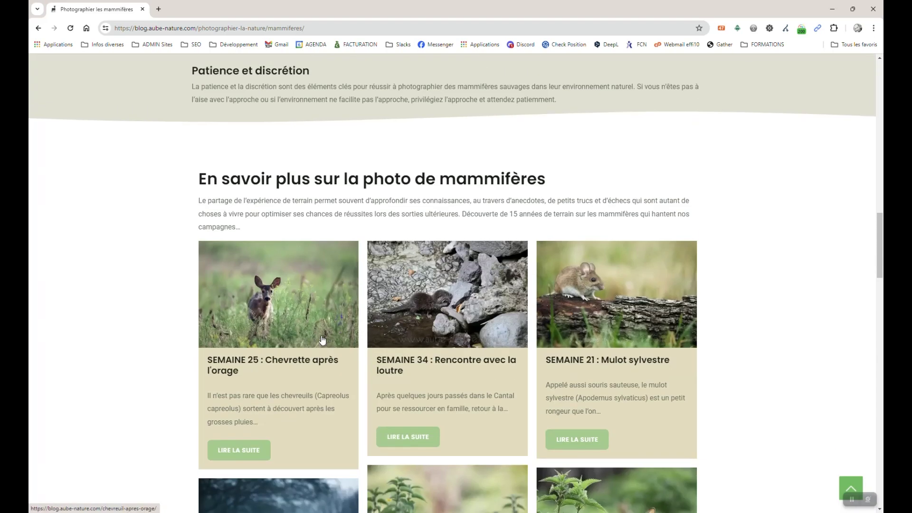
pyautogui.scroll(7, 294, 332)
pyautogui.scroll(6, 277, 386)
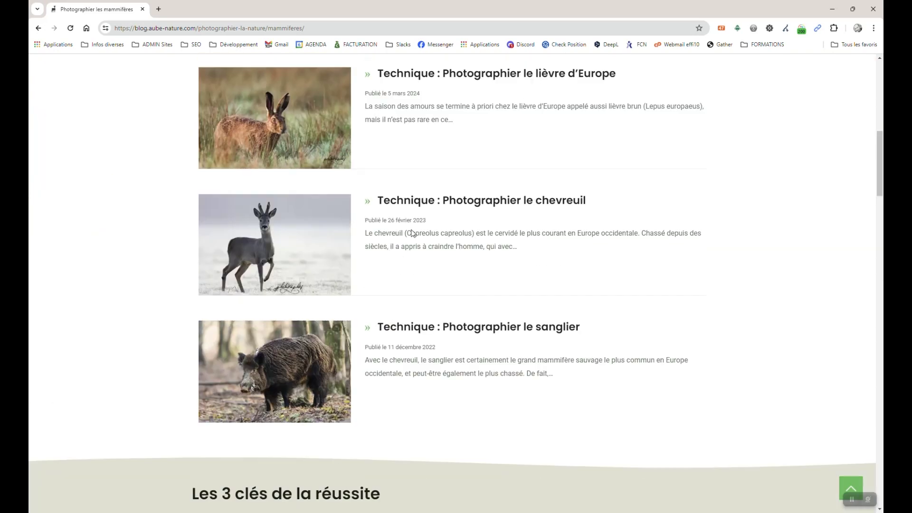
pyautogui.click(516, 333)
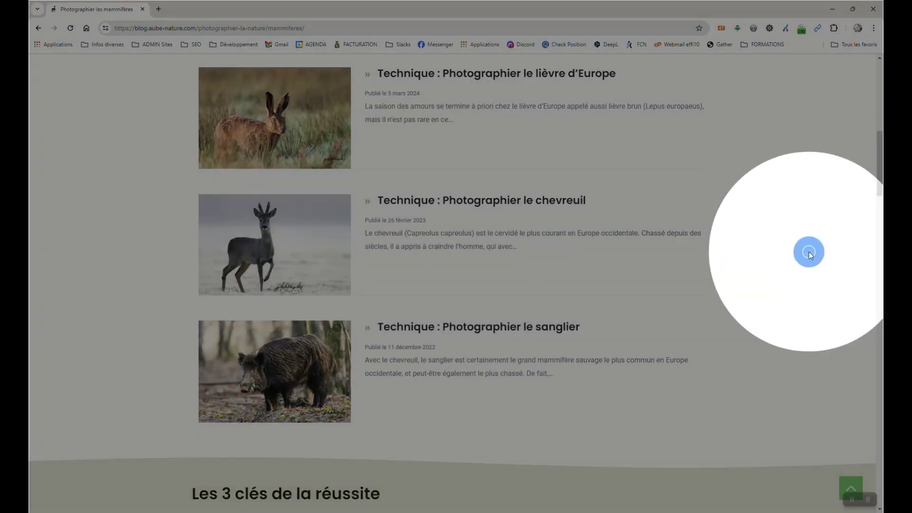
pyautogui.scroll(6, 803, 254)
pyautogui.scroll(5, 803, 280)
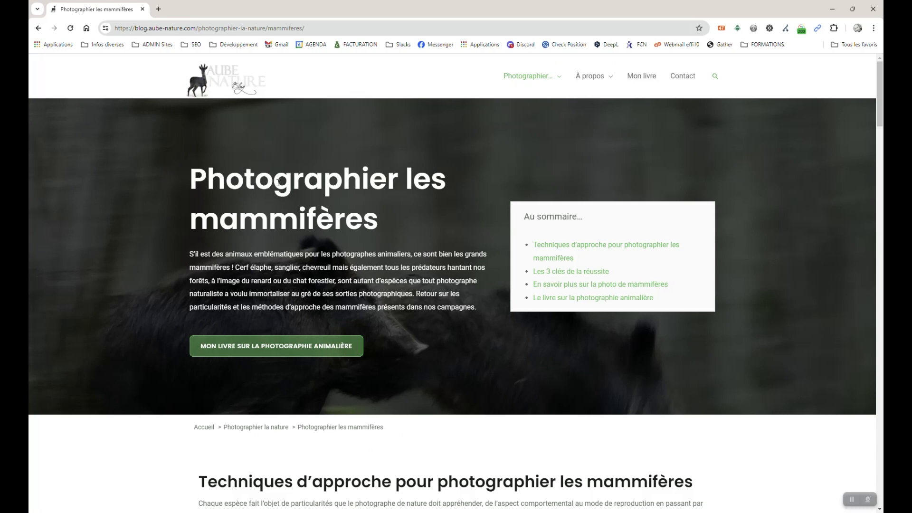
pyautogui.moveTo(539, 87)
pyautogui.moveTo(566, 103)
# Return to Screaming Frog SEO Spider and crawl the list of blog.aube-nature.com category URLs pasted from the clipboard
pyautogui.hotkey('alt', 'Tab')
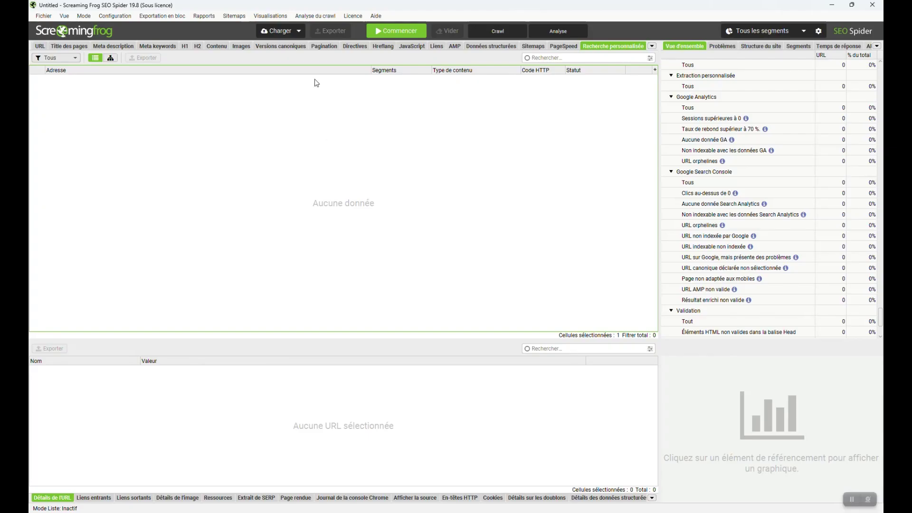
pyautogui.click(295, 29)
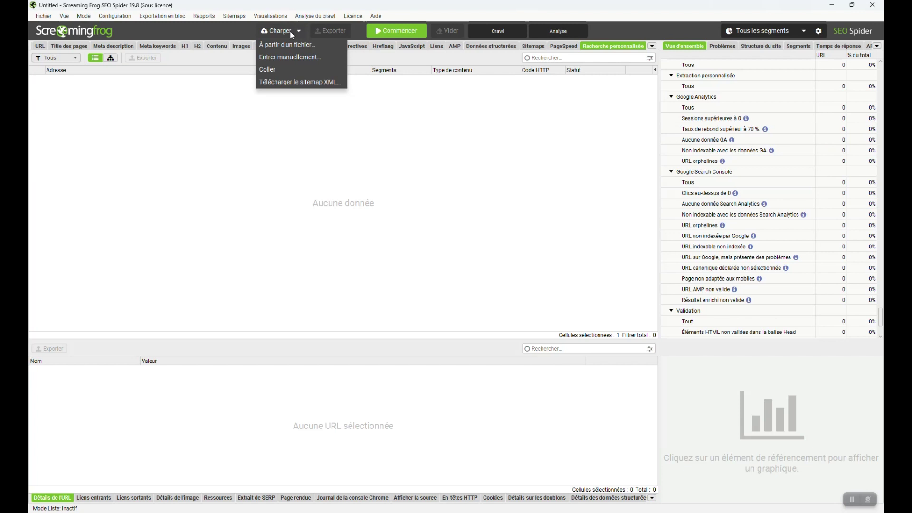
pyautogui.click(284, 67)
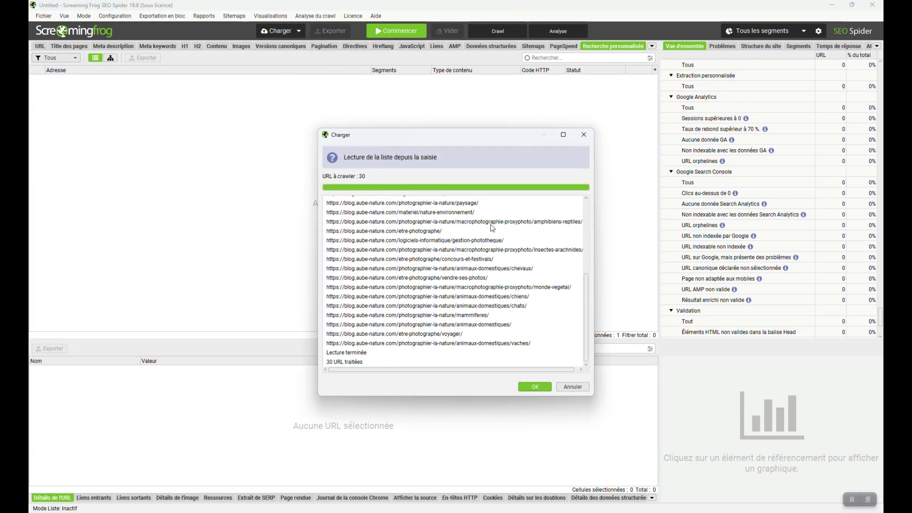
pyautogui.click(529, 385)
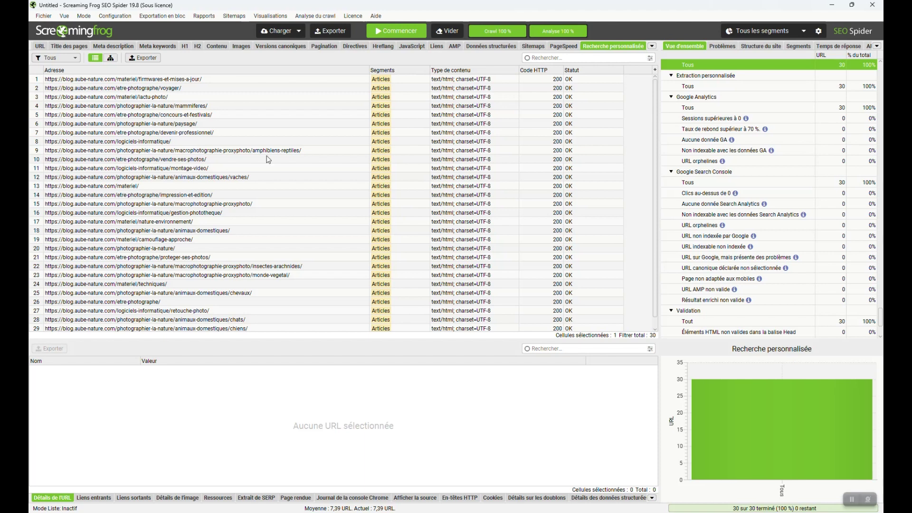
# In the browser, inspect the HTML markup and class of the "Technique : Photographier le lièvre d'Europe" title, then close DevTools
pyautogui.click(534, 485)
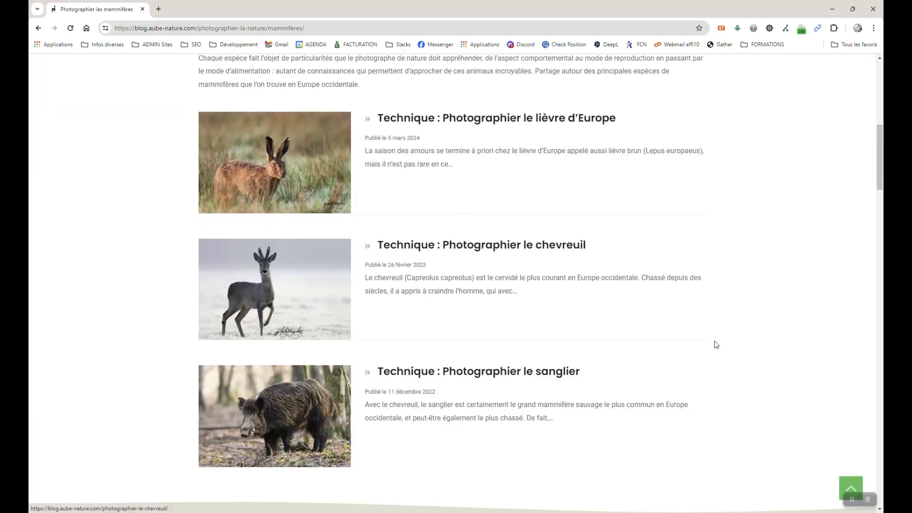
pyautogui.scroll(1, 675, 341)
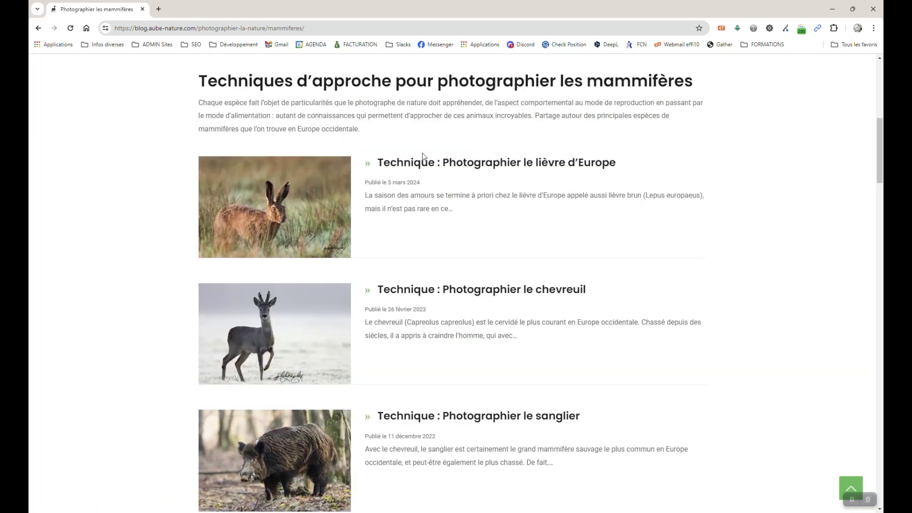
pyautogui.rightClick(417, 164)
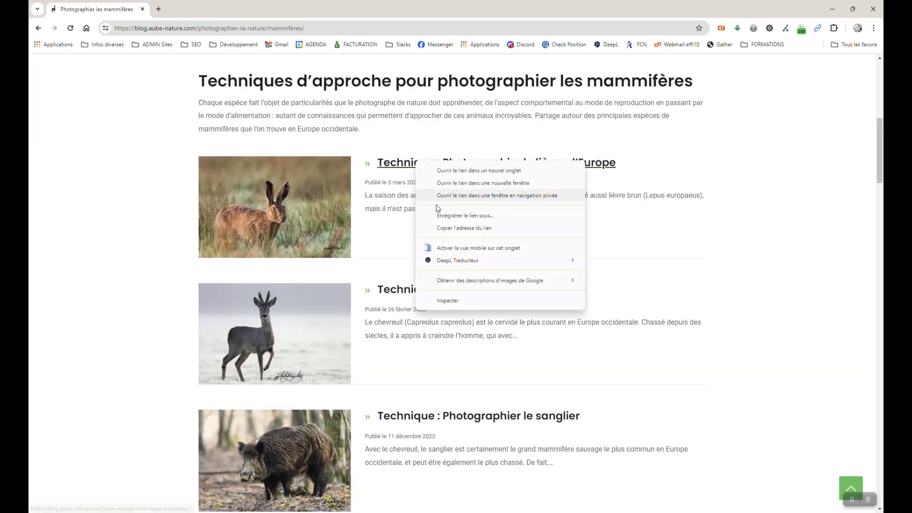
pyautogui.click(440, 299)
pyautogui.moveTo(455, 336); pyautogui.dragTo(455, 157)
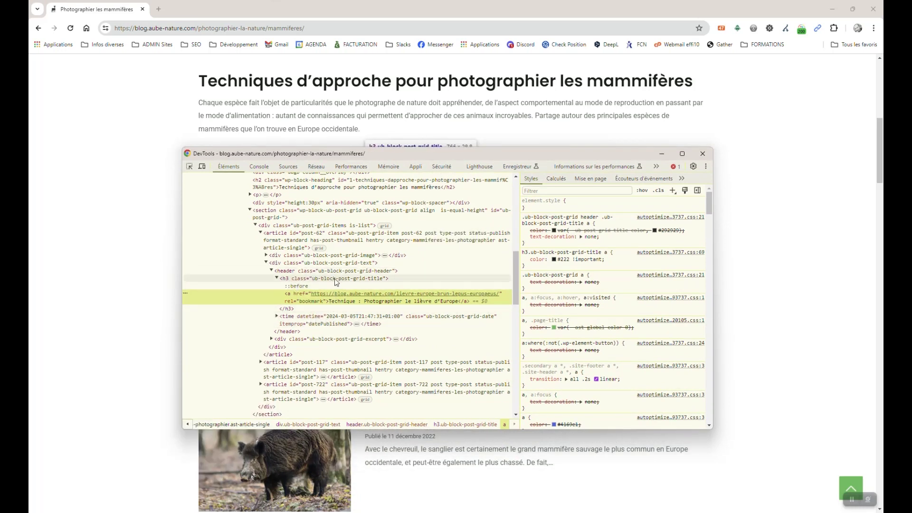
pyautogui.click(705, 154)
# Inspect the HTML markup and class of the "SEMAINE 25 : Chevrette après l'orage" title, then close DevTools
pyautogui.scroll(-15, 472, 291)
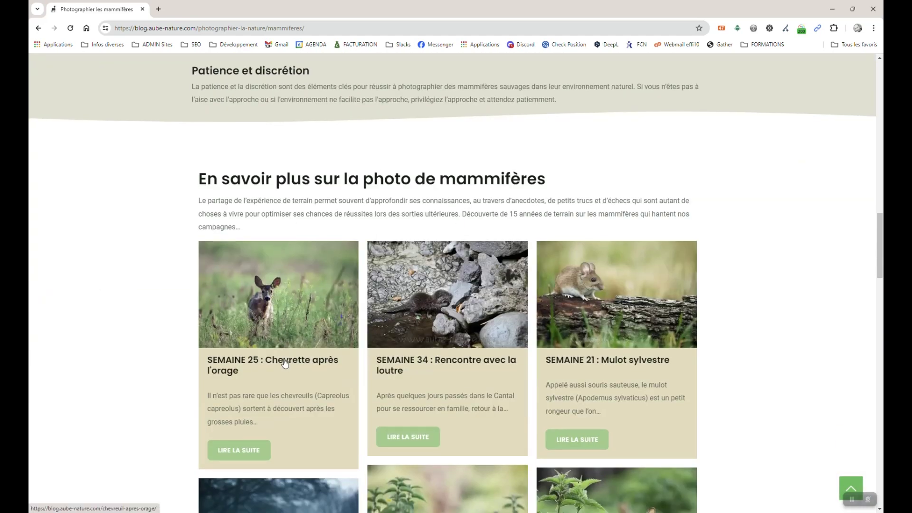
pyautogui.rightClick(281, 241)
pyautogui.click(297, 363)
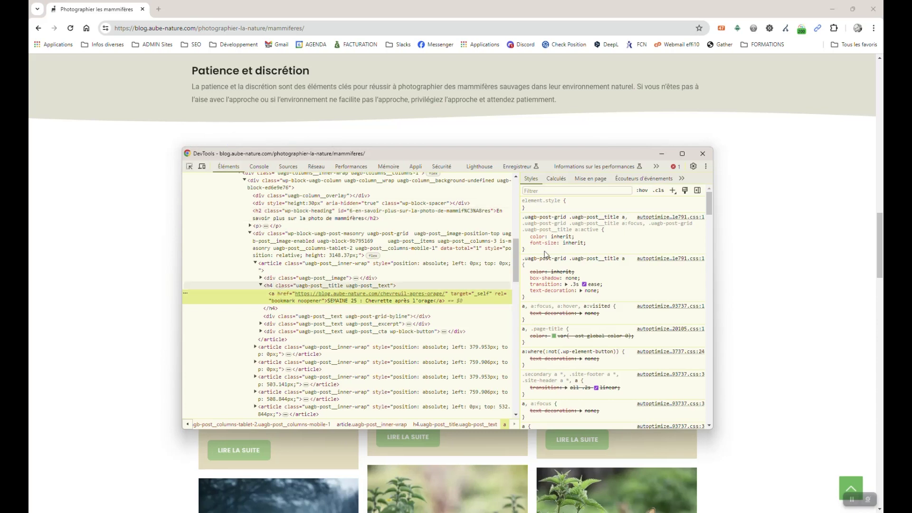
pyautogui.click(702, 154)
# Compare the technique list with the "En savoir plus" article grid once more, then return to Screaming Frog SEO Spider
pyautogui.scroll(15, 509, 269)
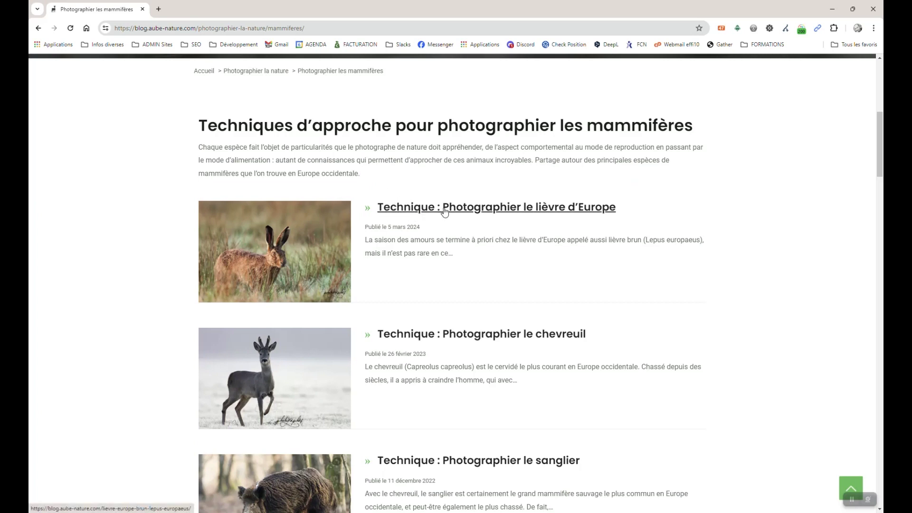
pyautogui.scroll(-5, 404, 262)
pyautogui.scroll(-9, 404, 262)
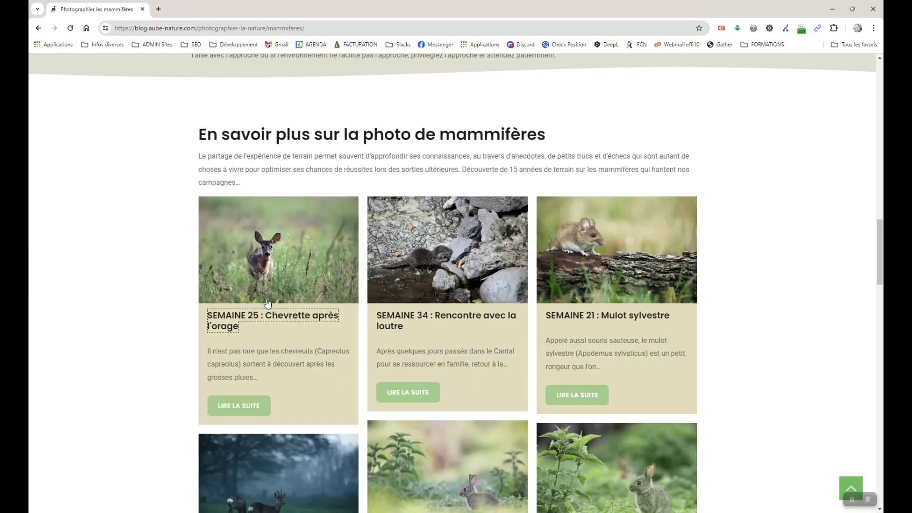
pyautogui.scroll(15, 397, 314)
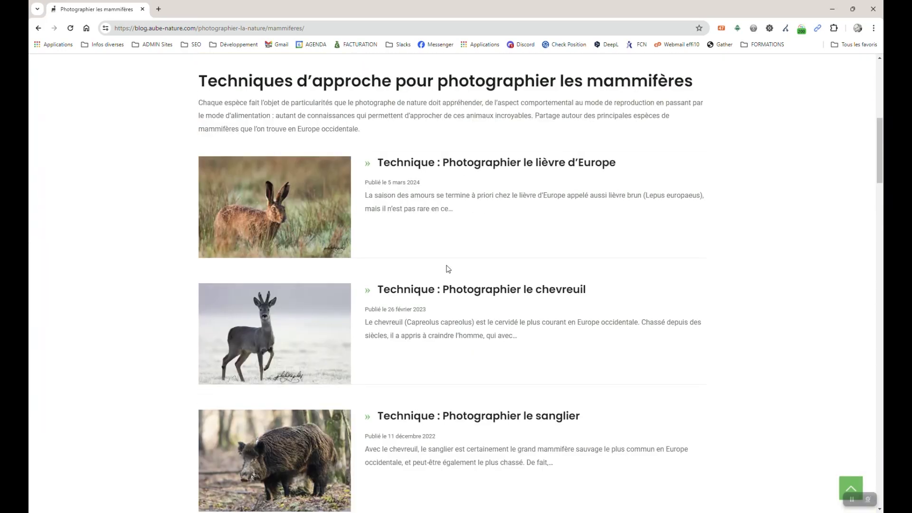
pyautogui.scroll(5, 509, 285)
pyautogui.scroll(-1, 509, 285)
pyautogui.scroll(3, 510, 284)
pyautogui.hotkey('alt', 'Tab')
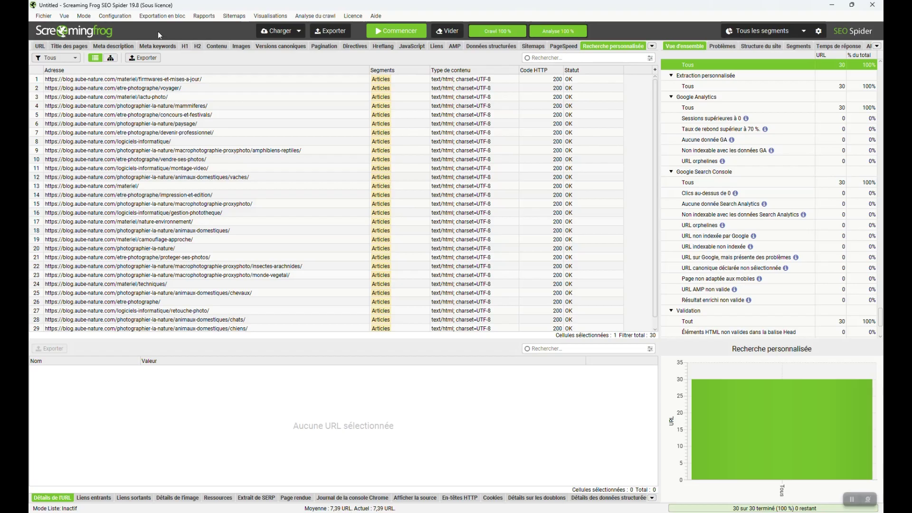
# Add a custom search named "Nb articles" in the crawl configuration
pyautogui.click(117, 17)
pyautogui.moveTo(147, 141)
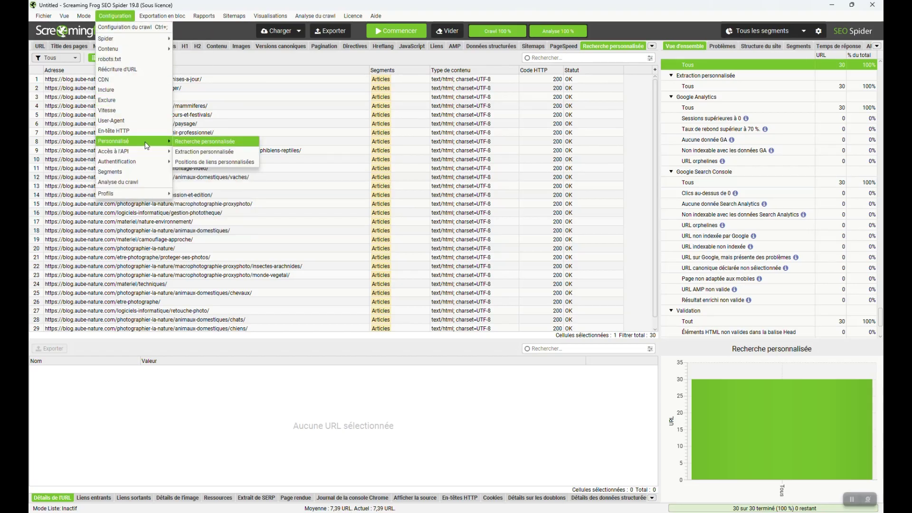
pyautogui.click(192, 141)
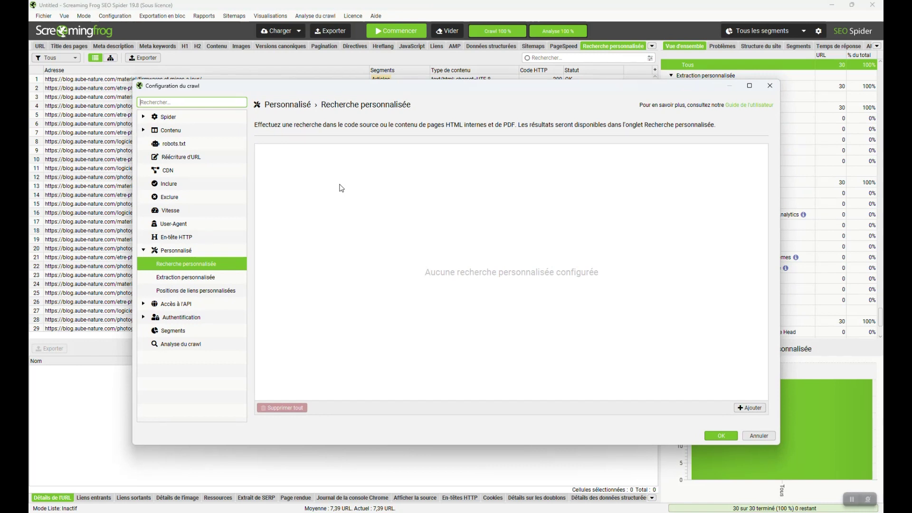
pyautogui.click(750, 408)
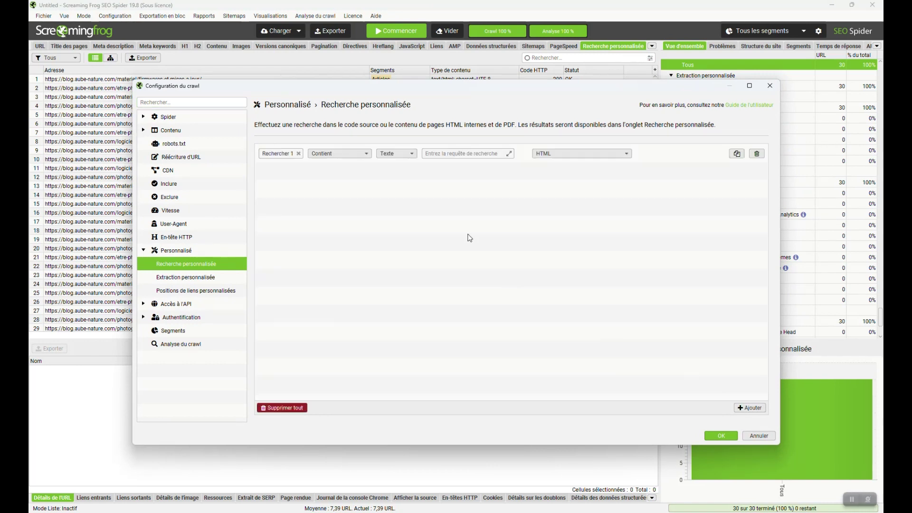
pyautogui.tripleClick(286, 153)
pyautogui.write('Nb ar')
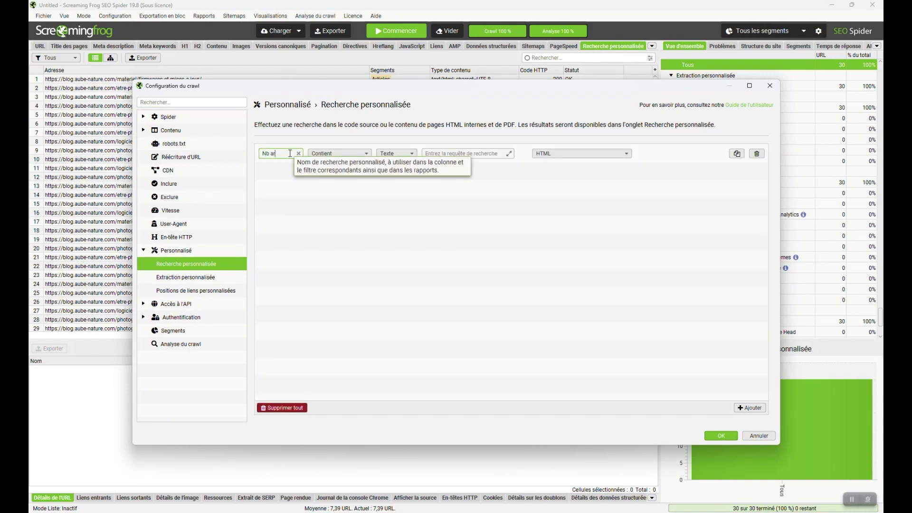
pyautogui.write('ticles')
# Set the search to Regex with <h3\s+class="ub-block-post-grid-title">.*?<\/h3>|<h4\s+class="uagb-post__title\s+uagb-post__text">.*?</h4> and apply the configuration
pyautogui.click(401, 154)
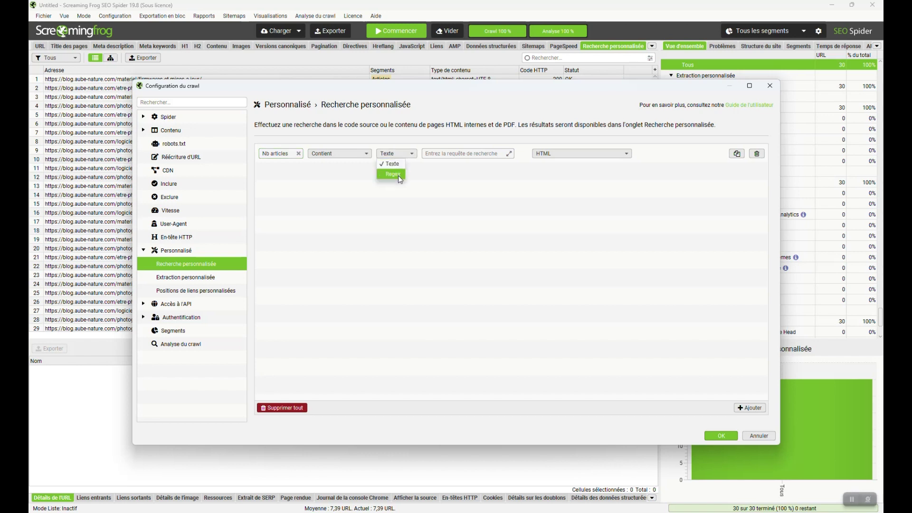
pyautogui.click(393, 174)
pyautogui.click(442, 151)
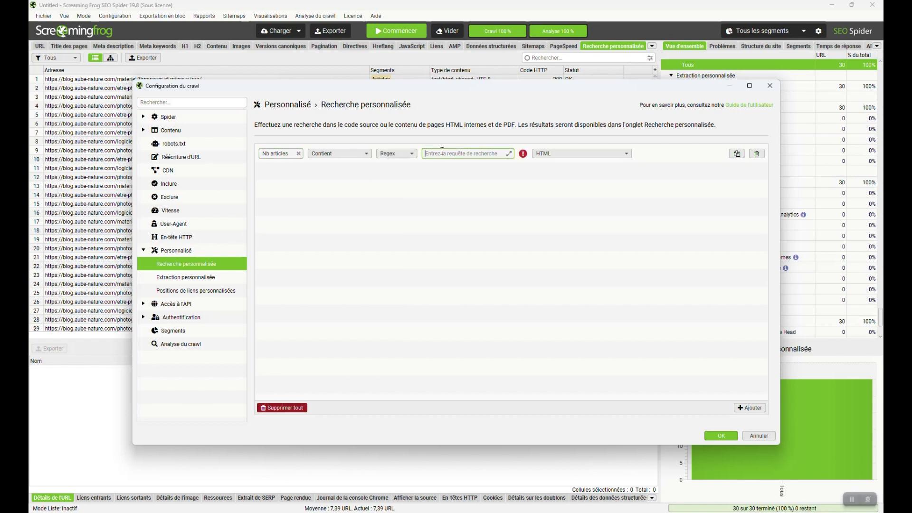
pyautogui.write('<h3\\s+class="ub-block-post-grid-title">.*?<\\/h3>|<h4\\s+class="uagb-post__title\\s+uagb-post__text">.*?</h4>')
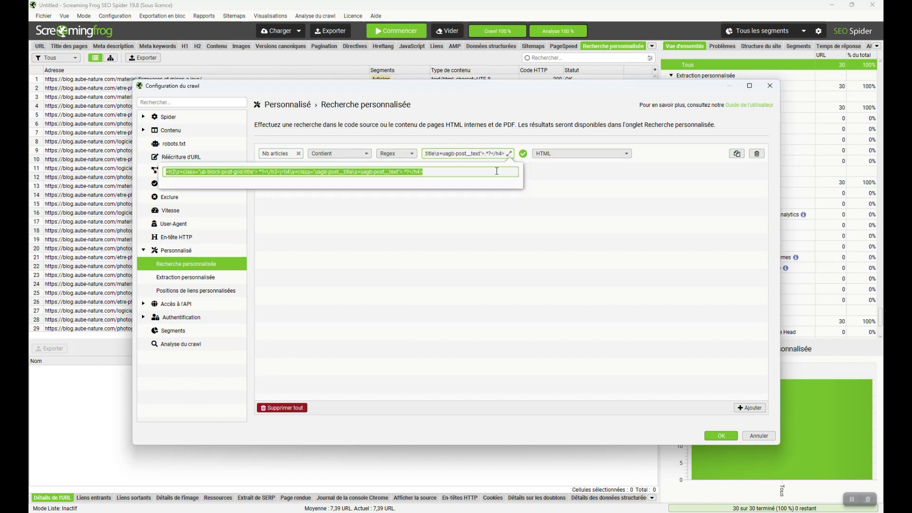
pyautogui.click(228, 174)
pyautogui.moveTo(168, 173); pyautogui.dragTo(414, 172)
pyautogui.click(559, 175)
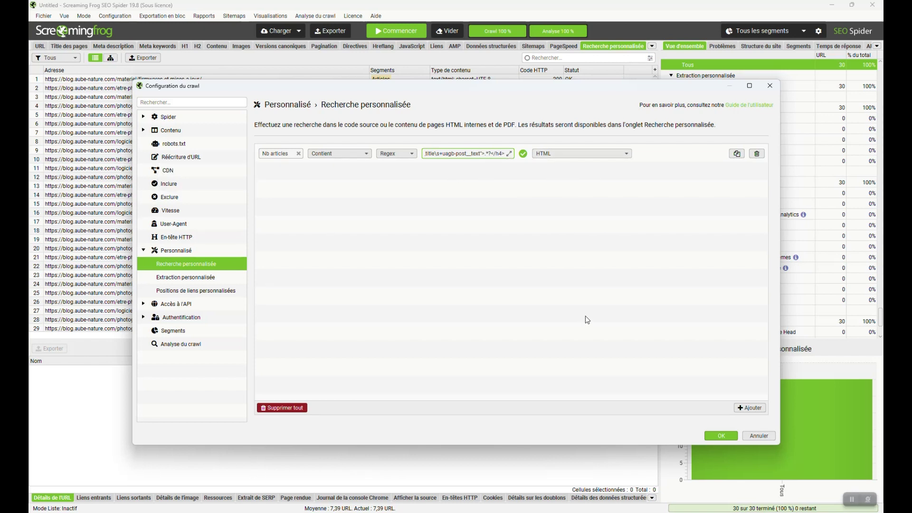
pyautogui.click(719, 437)
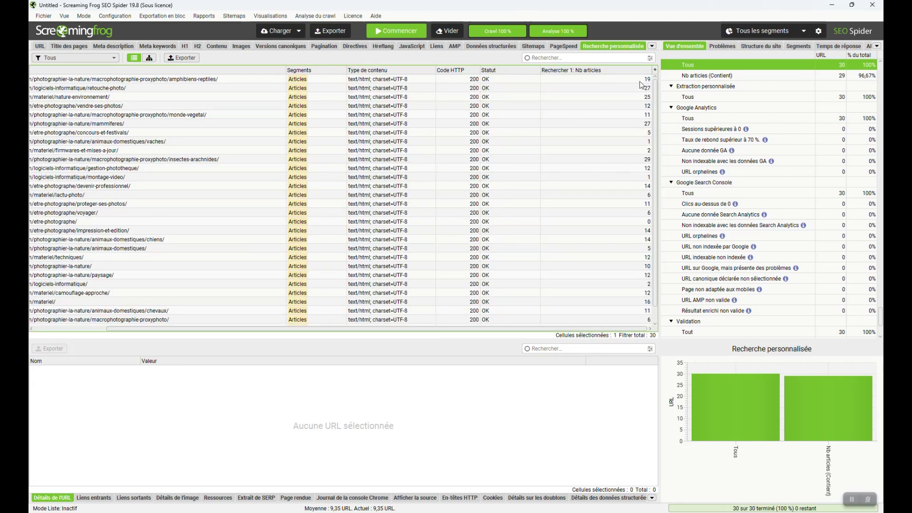
# Narrow the "Nb articles" results column and select the article count of the /photographier-la-nature/mammiferes/ page
pyautogui.moveTo(651, 70); pyautogui.dragTo(598, 71)
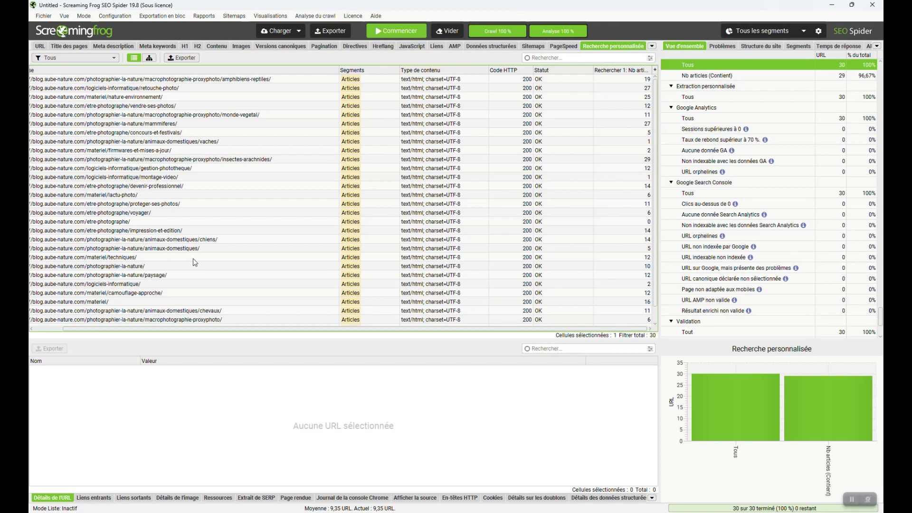
pyautogui.click(165, 124)
pyautogui.click(641, 126)
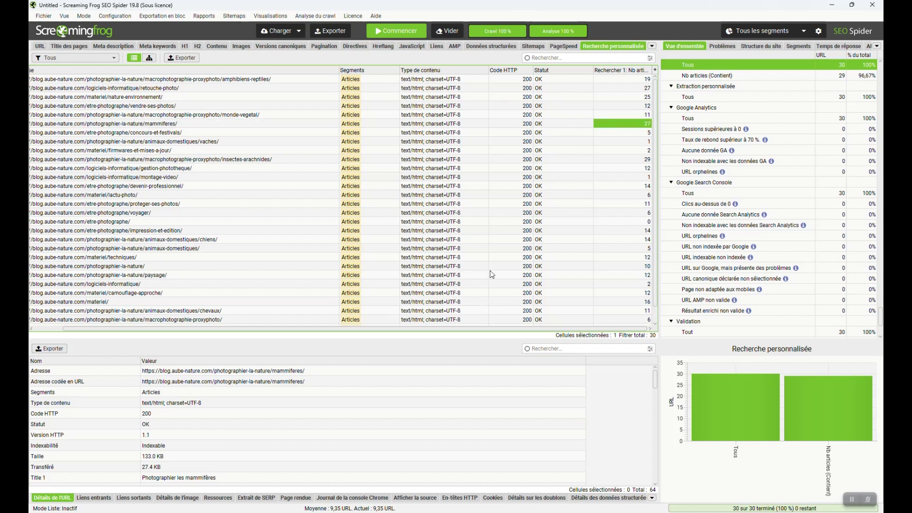
# In the browser, go through the technique list and article grid on the "Photographier les mammifères" page to check the number of articles
pyautogui.click(532, 472)
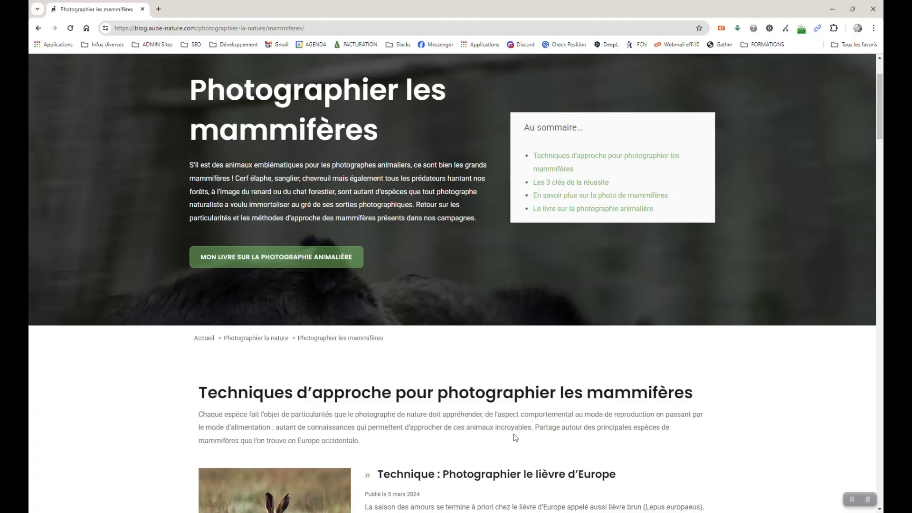
pyautogui.scroll(-5, 406, 202)
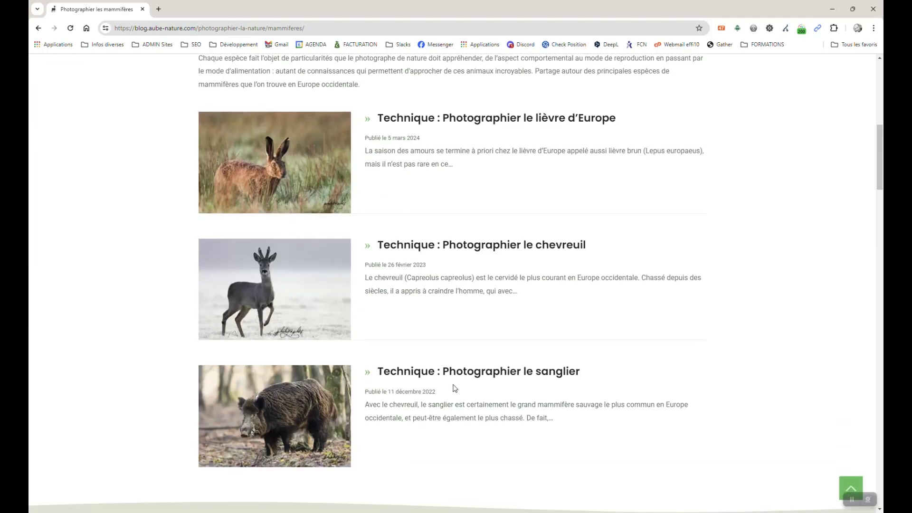
pyautogui.scroll(-8, 554, 299)
pyautogui.scroll(-6, 554, 299)
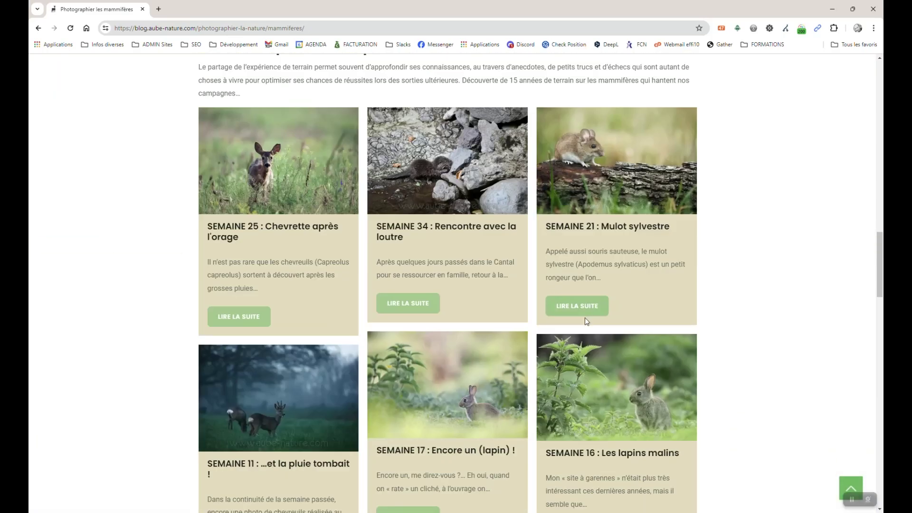
pyautogui.scroll(-8, 585, 317)
pyautogui.scroll(-4, 426, 299)
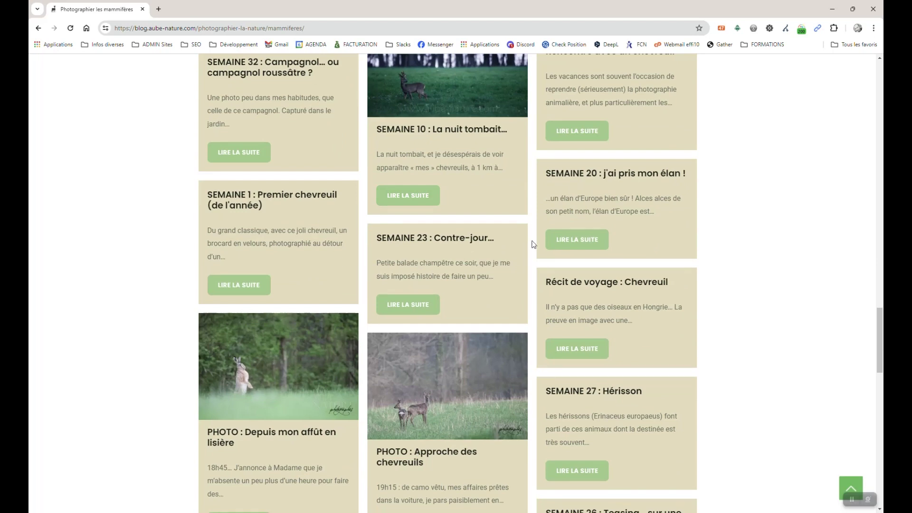
pyautogui.scroll(-4, 281, 388)
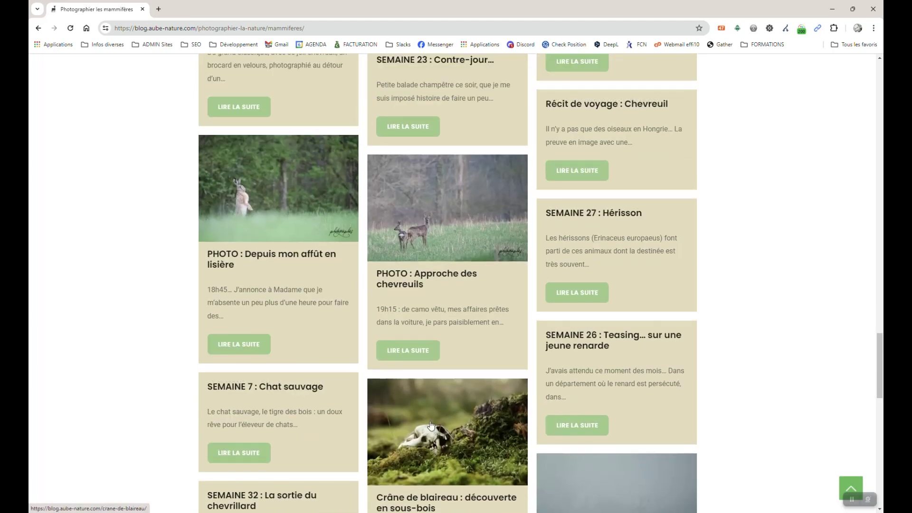
pyautogui.scroll(-5, 645, 302)
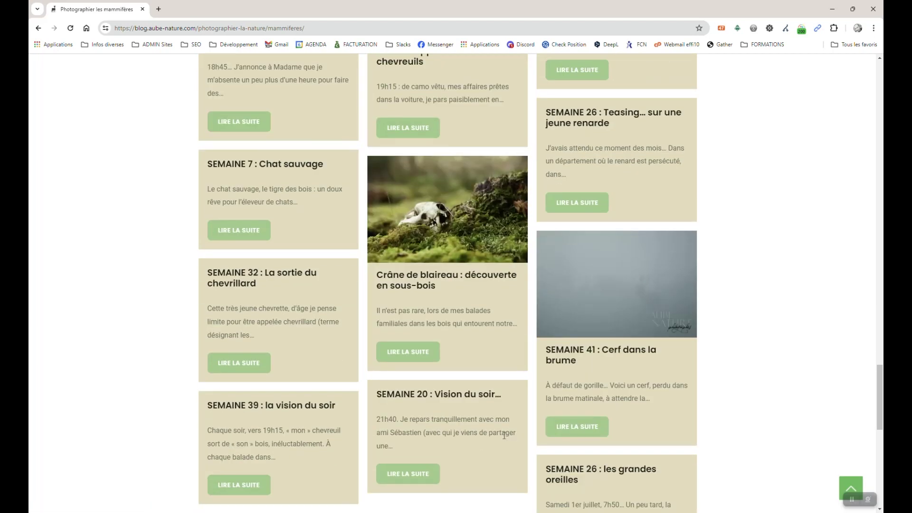
pyautogui.scroll(-4, 278, 404)
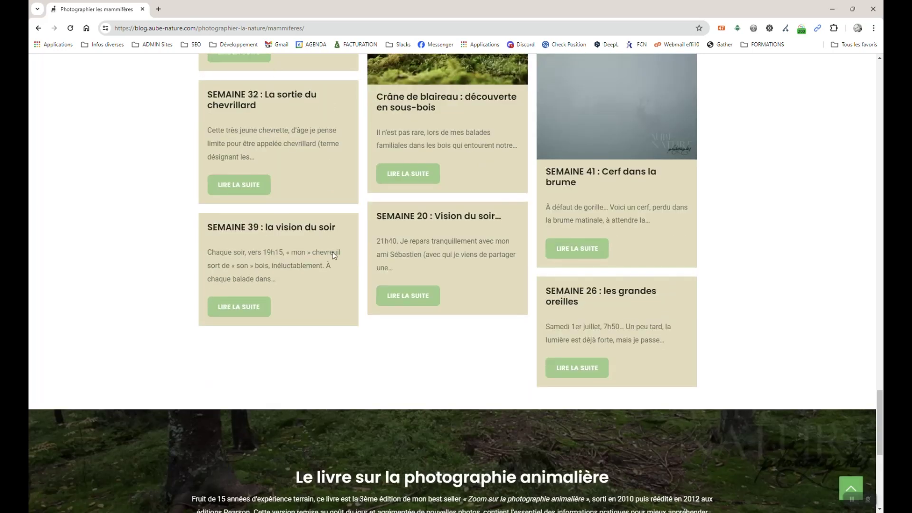
pyautogui.scroll(7, 361, 256)
pyautogui.scroll(-10, 361, 262)
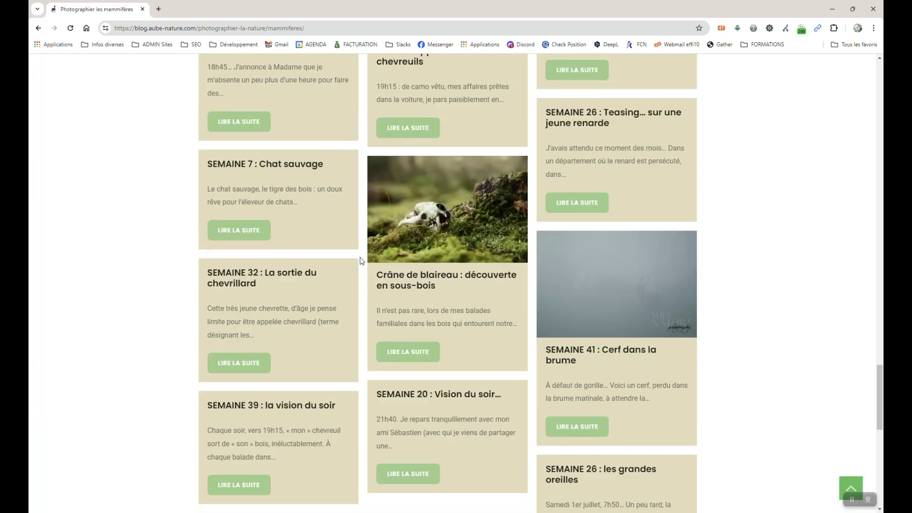
pyautogui.scroll(17, 354, 297)
pyautogui.scroll(-4, 352, 295)
pyautogui.scroll(-5, 352, 298)
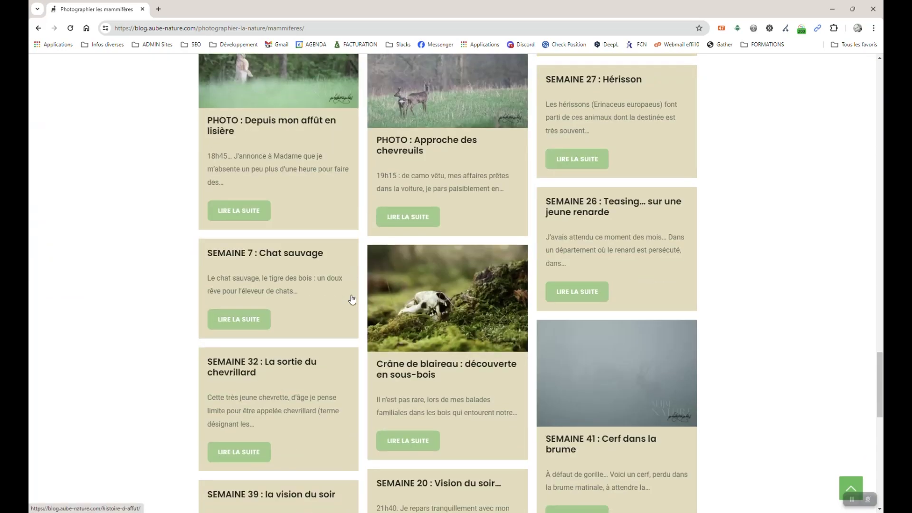
pyautogui.scroll(20, 353, 309)
pyautogui.scroll(-3, 353, 322)
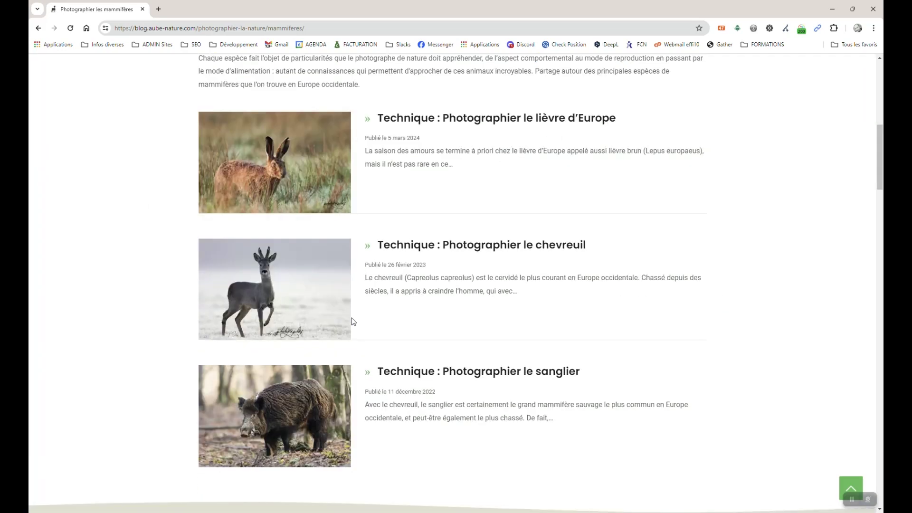
# Return to Screaming Frog SEO Spider, sort the results by ascending "Nb articles" and examine the category pages with the fewest articles
pyautogui.hotkey('alt', 'Tab')
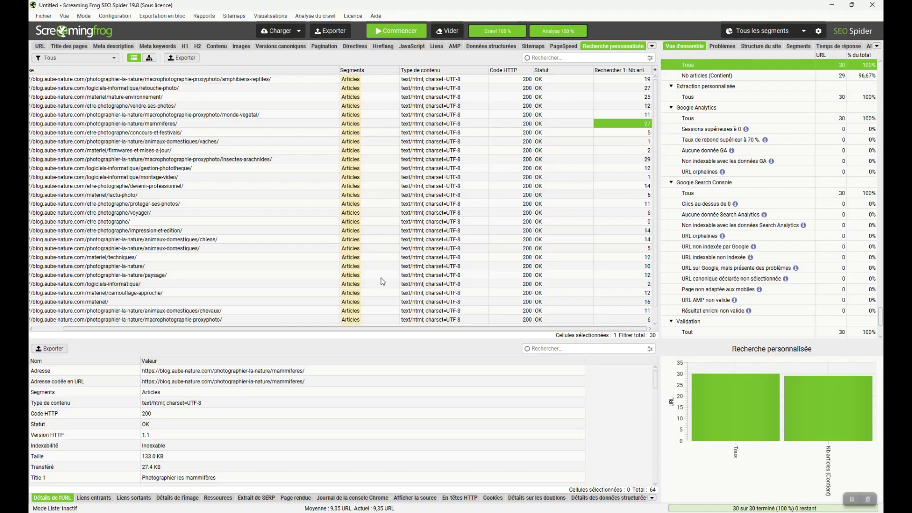
pyautogui.click(623, 70)
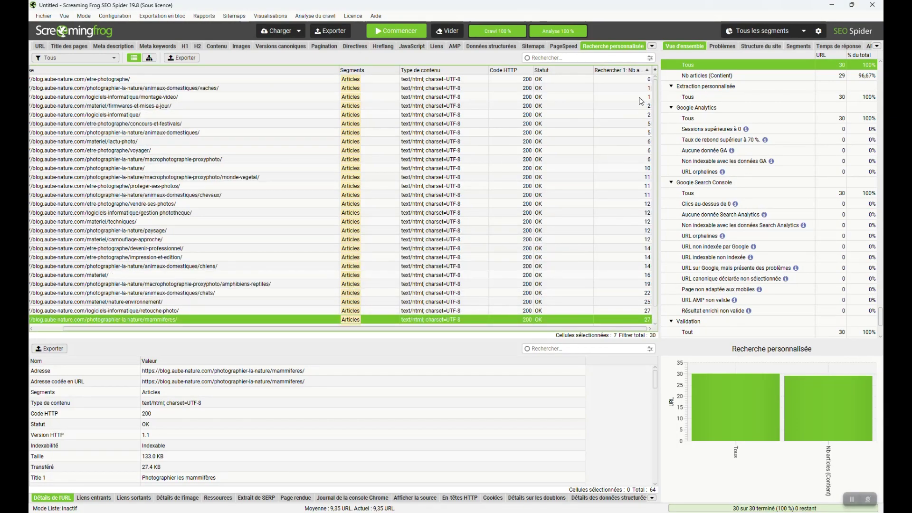
pyautogui.moveTo(637, 80); pyautogui.dragTo(632, 112)
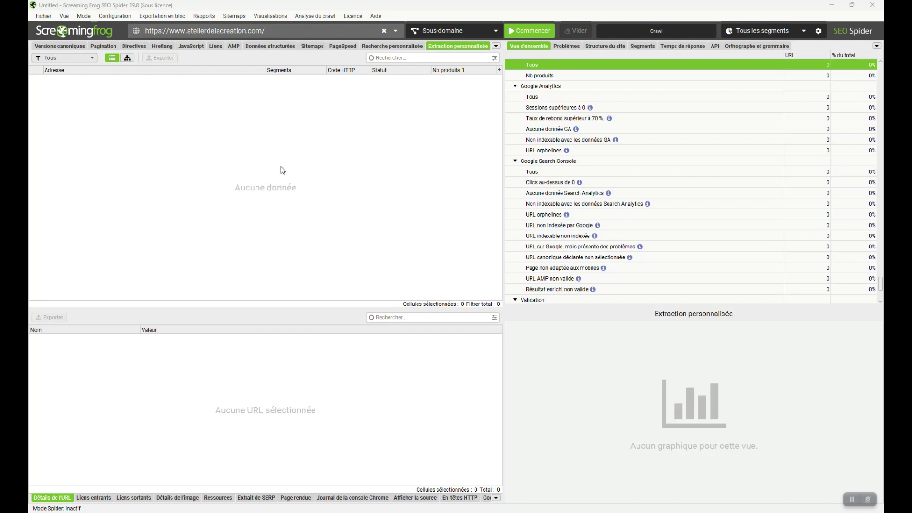
pyautogui.click(127, 18)
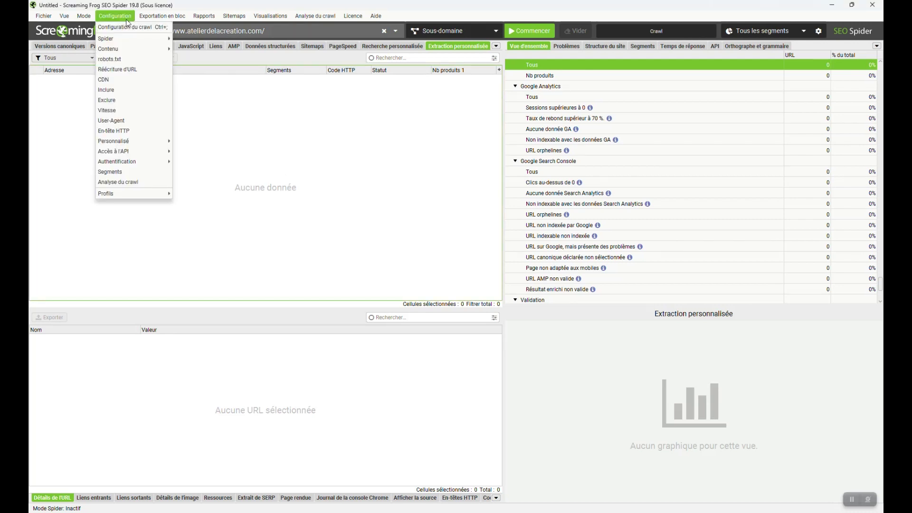
pyautogui.moveTo(130, 140)
pyautogui.click(199, 151)
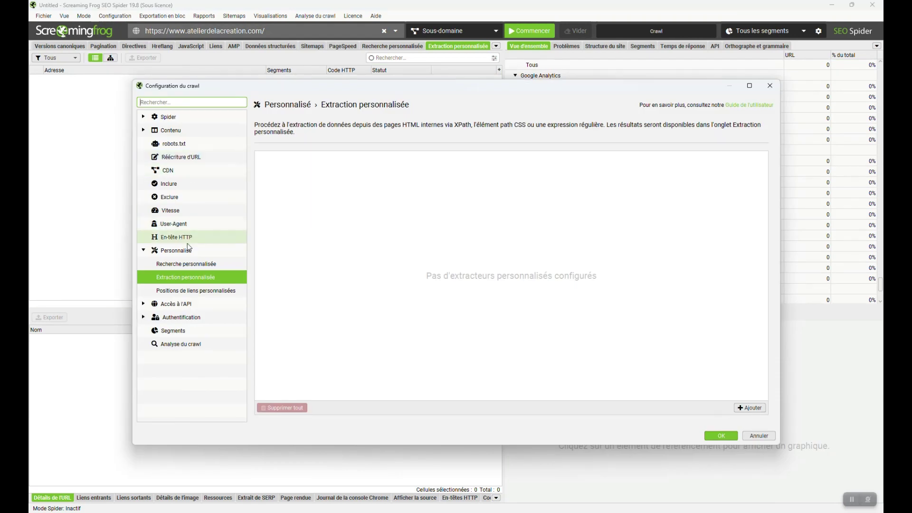
pyautogui.click(750, 408)
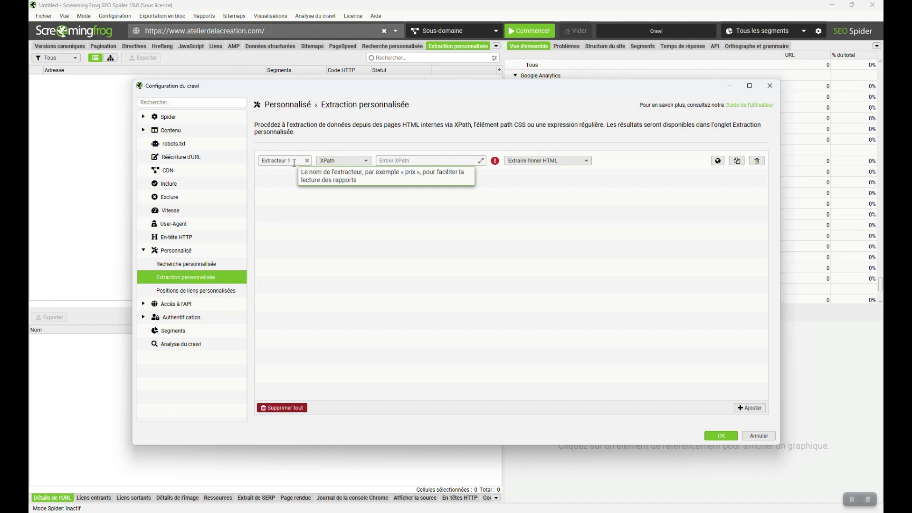
pyautogui.click(336, 161)
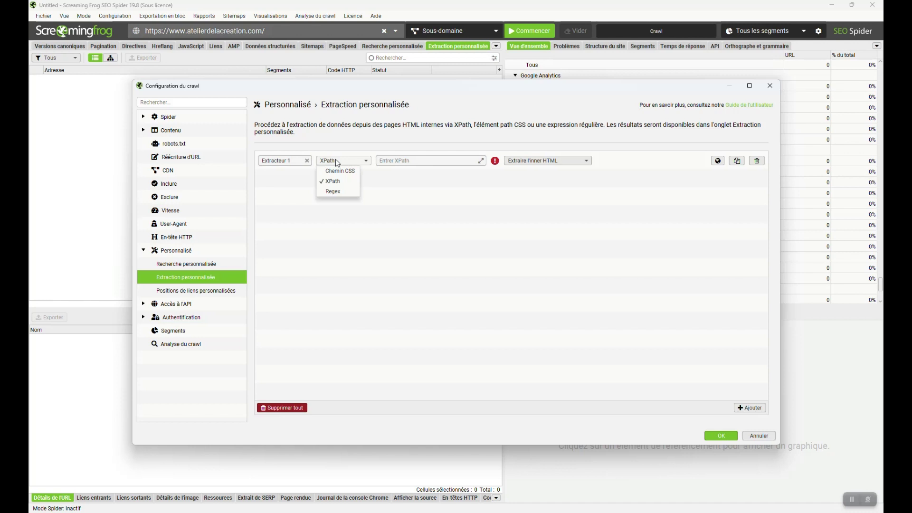
pyautogui.click(334, 183)
# Enter //h3[1] as the extractor's XPath and set it to extract the text (Extraire le texte)
pyautogui.click(398, 160)
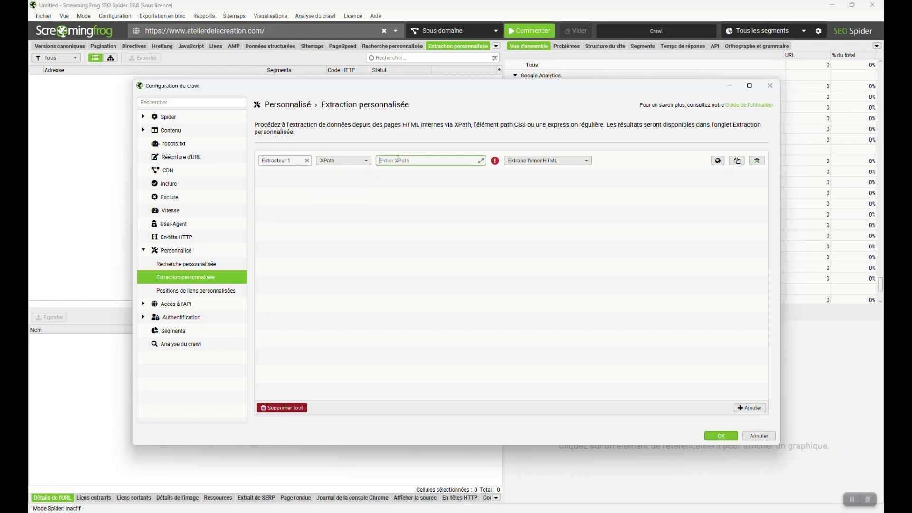
pyautogui.write('//')
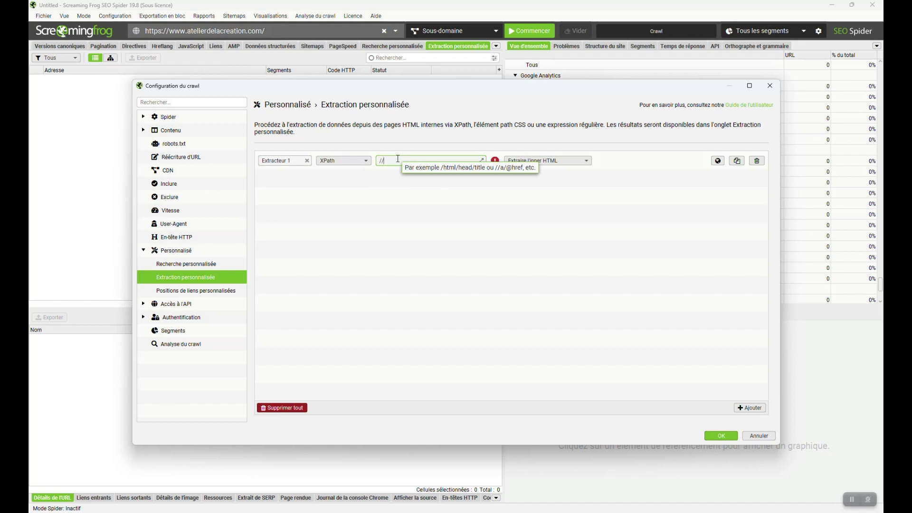
pyautogui.write('h3')
pyautogui.write('[1]')
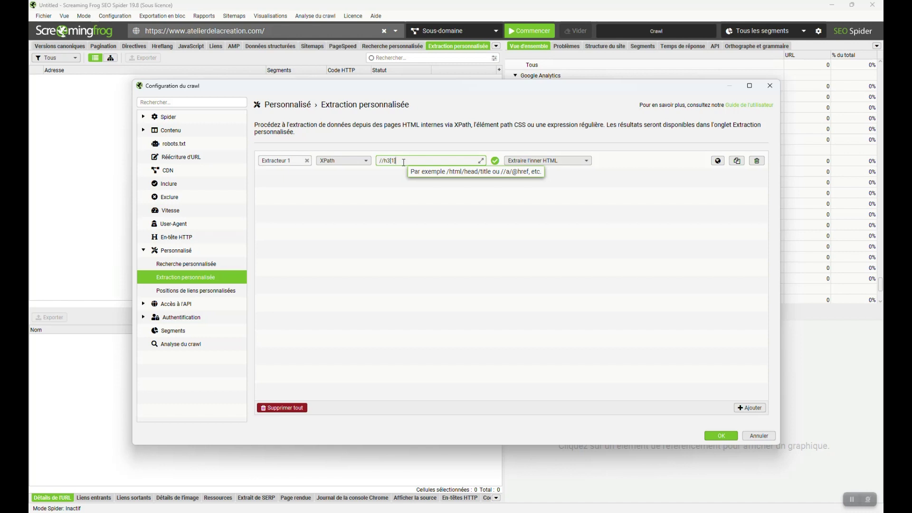
pyautogui.click(542, 160)
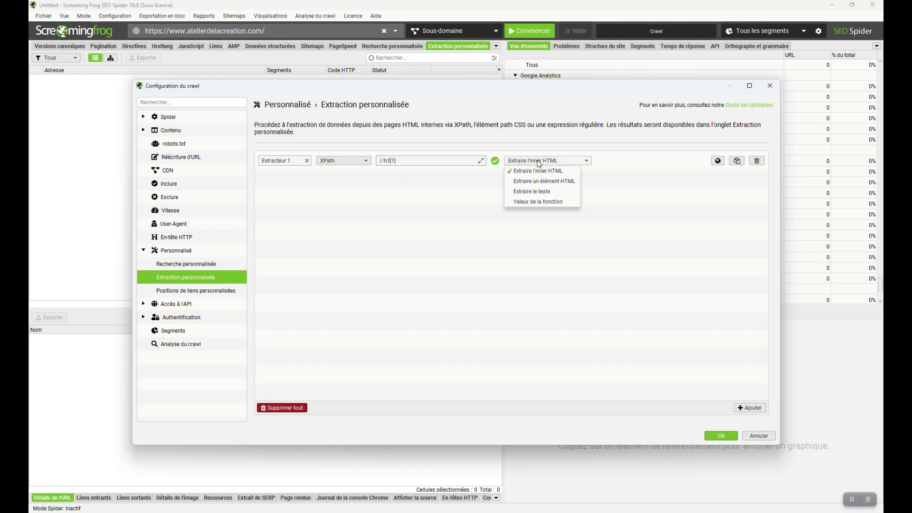
pyautogui.click(541, 195)
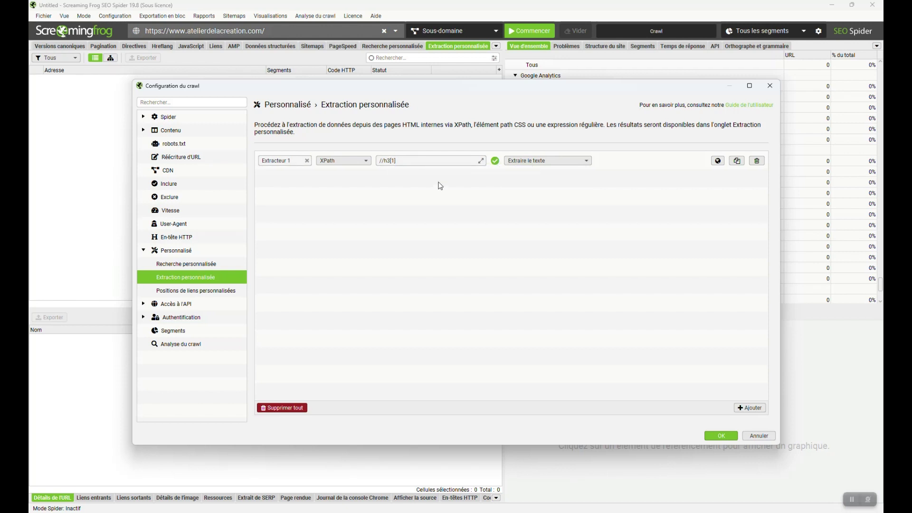
# Clear the XPath expression of the custom extractor
pyautogui.moveTo(403, 161); pyautogui.dragTo(347, 161)
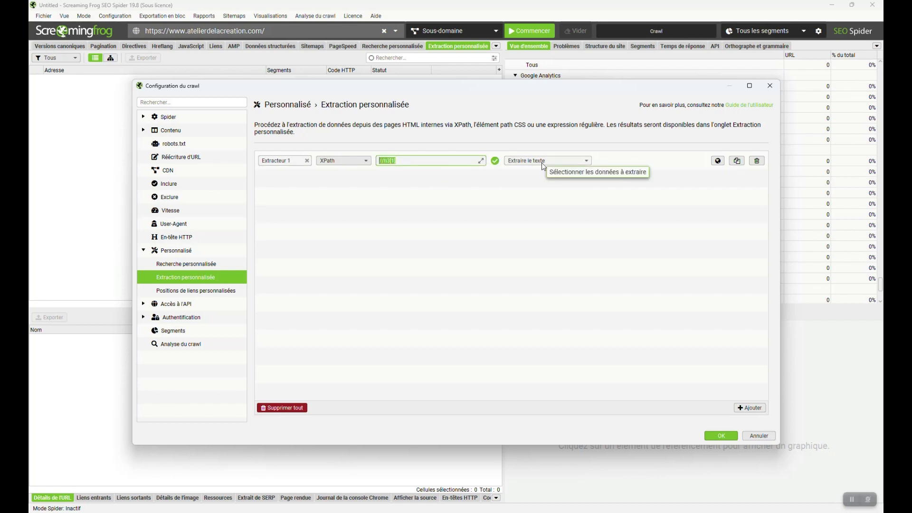
pyautogui.press('BackSpace')
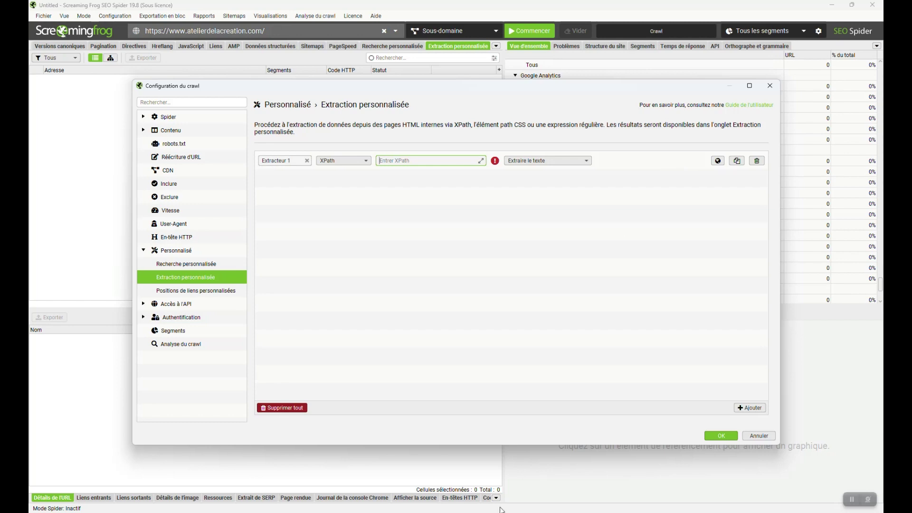
# Switch to Chrome to examine the product count and listing of the Batiste de coton category, and return to Screaming Frog
pyautogui.hotkey('alt', 'Tab')
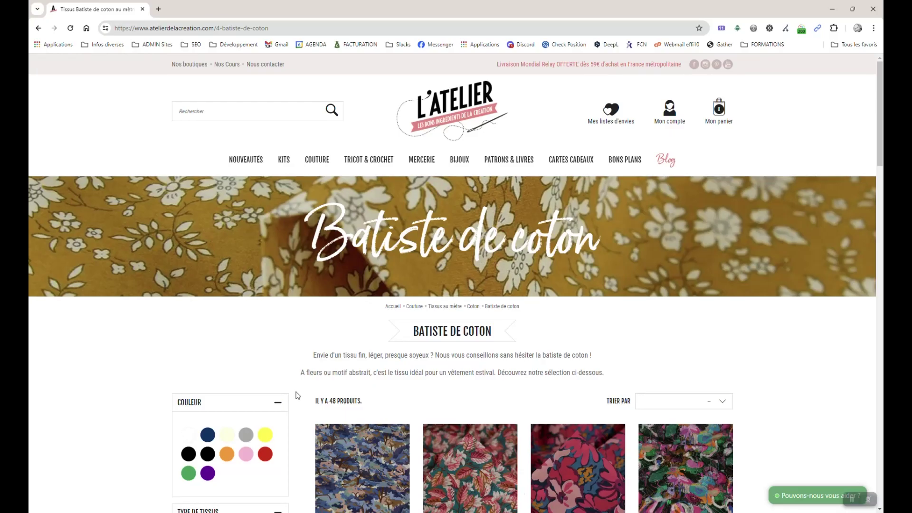
pyautogui.doubleClick(332, 401)
pyautogui.scroll(-3, 372, 401)
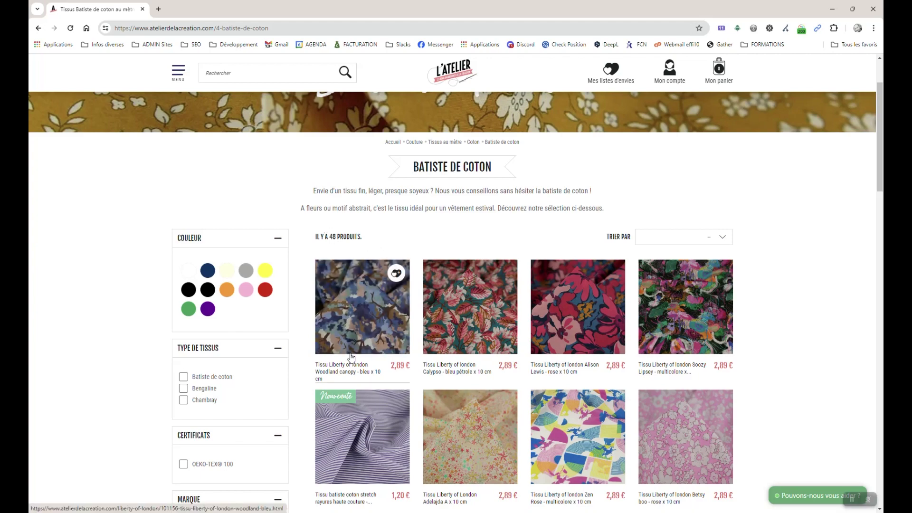
pyautogui.scroll(-15, 836, 321)
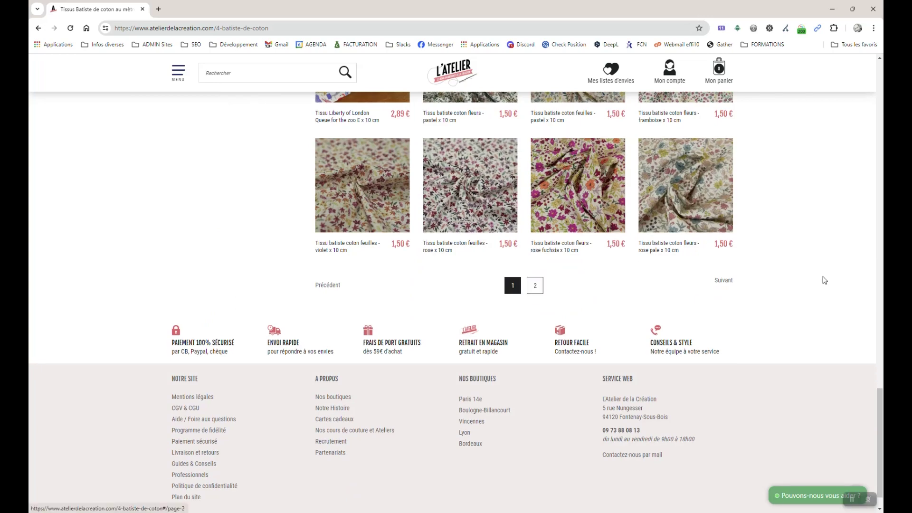
pyautogui.scroll(15, 796, 313)
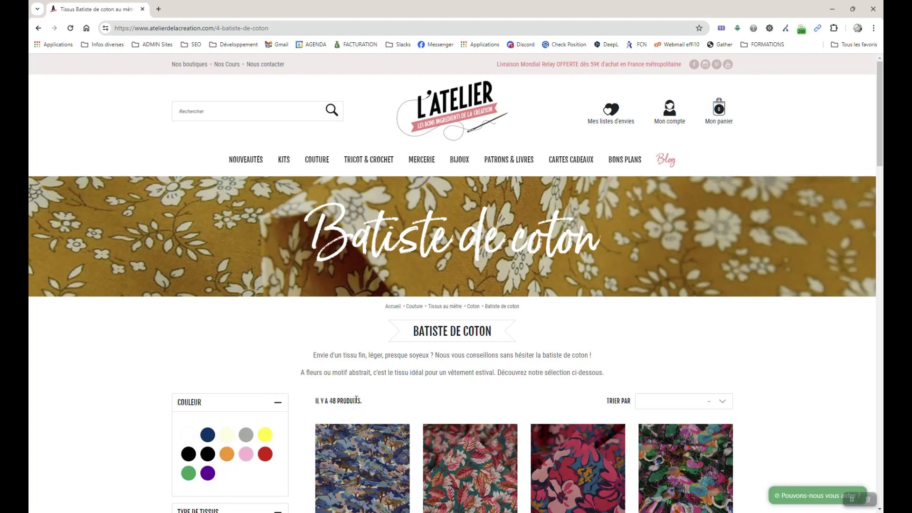
pyautogui.hotkey('alt', 'Tab')
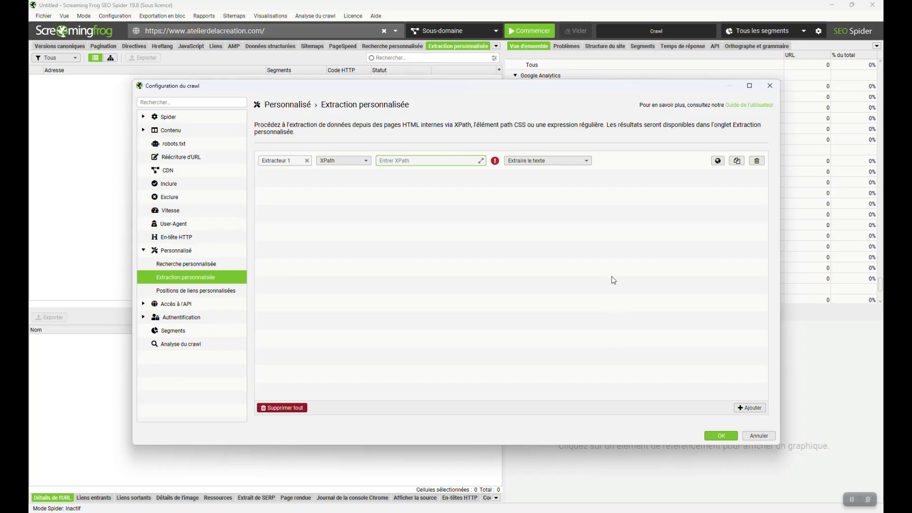
# Open visual extraction for Extracteur 1 and copy the Batiste de coton category page's URL from Chrome
pyautogui.click(719, 161)
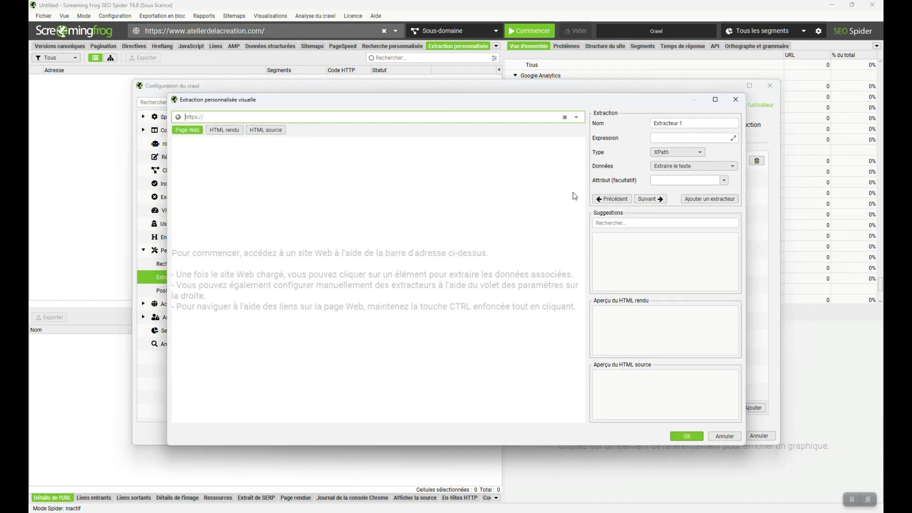
pyautogui.moveTo(475, 506)
pyautogui.click(520, 454)
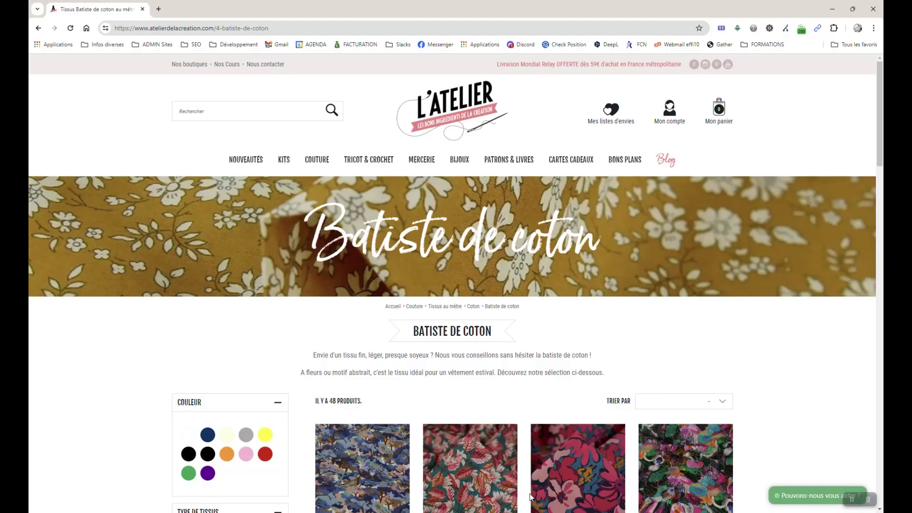
pyautogui.rightClick(259, 33)
pyautogui.hotkey('ctrl', 'c')
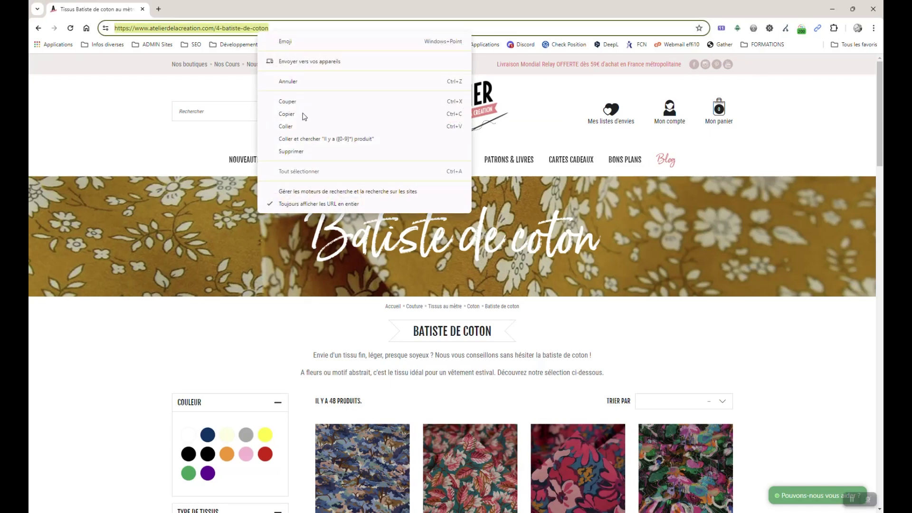
pyautogui.click(314, 114)
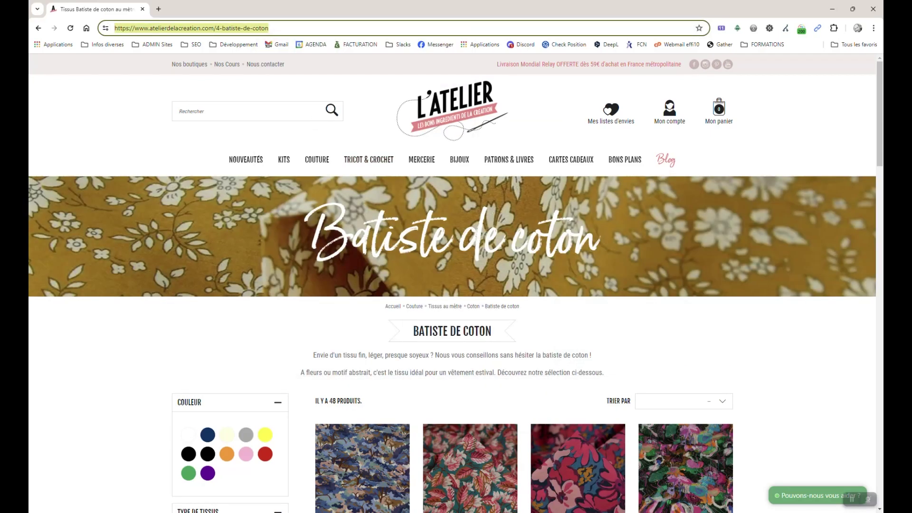
pyautogui.moveTo(563, 506)
pyautogui.click(563, 468)
pyautogui.rightClick(228, 116)
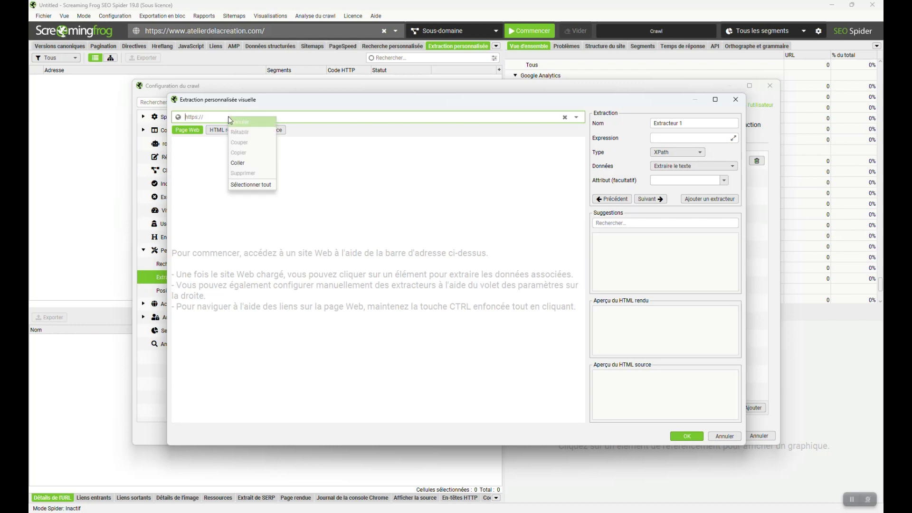
pyautogui.click(262, 161)
pyautogui.click(265, 128)
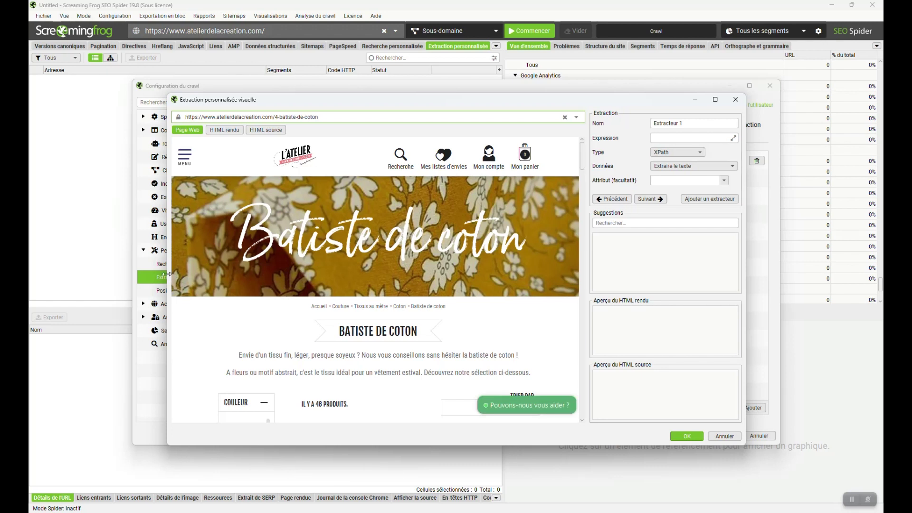
pyautogui.moveTo(164, 274); pyautogui.dragTo(58, 275)
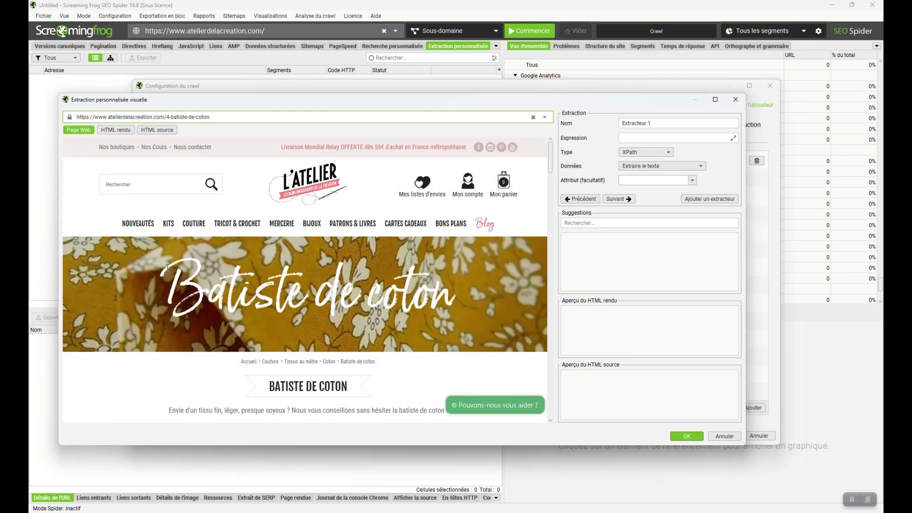
# Pick the category's product count as the element to extract, and compare its Chemin CSS expression with its XPath one
pyautogui.scroll(-3, 329, 297)
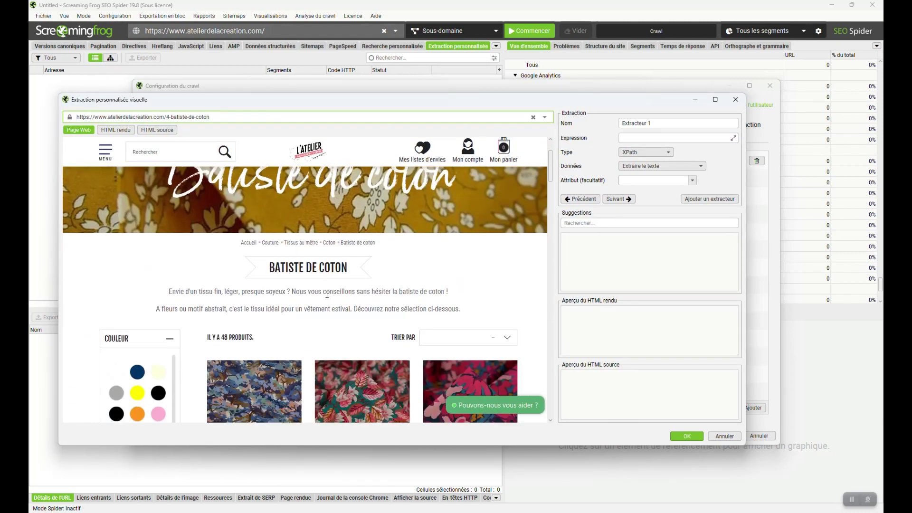
pyautogui.click(223, 336)
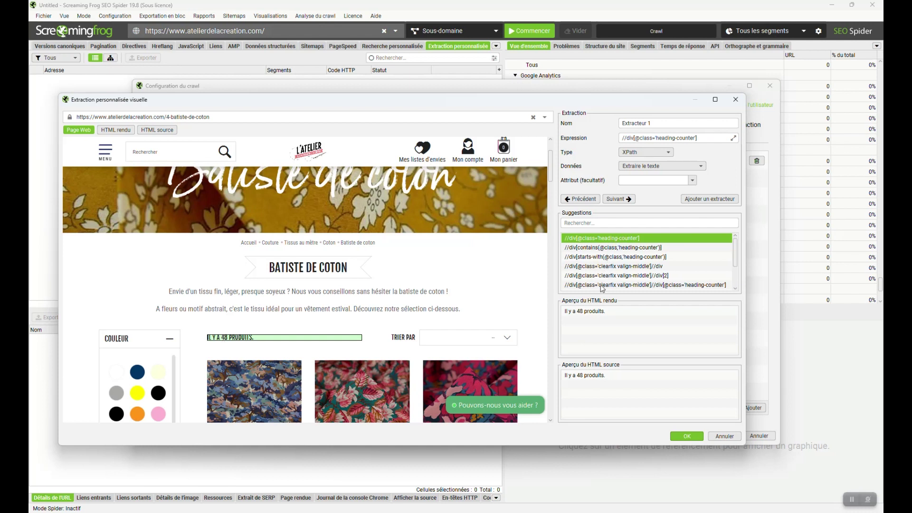
pyautogui.click(633, 153)
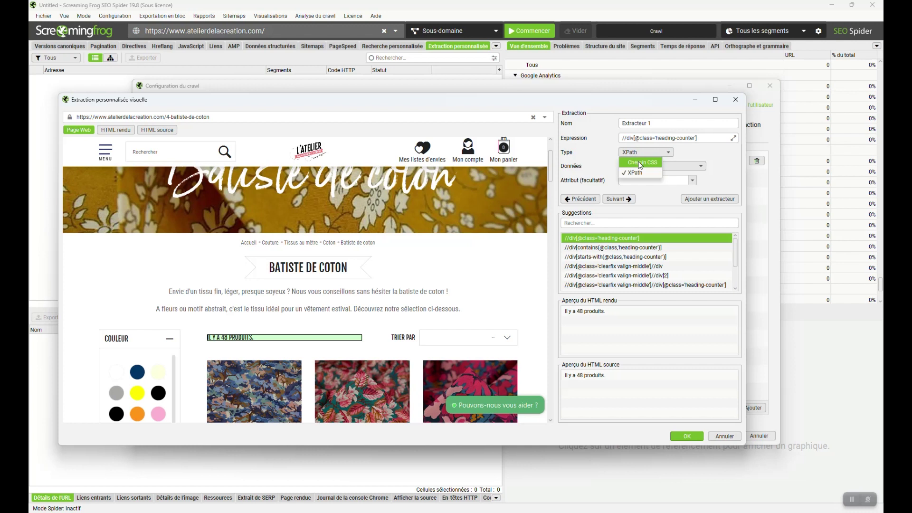
pyautogui.click(640, 163)
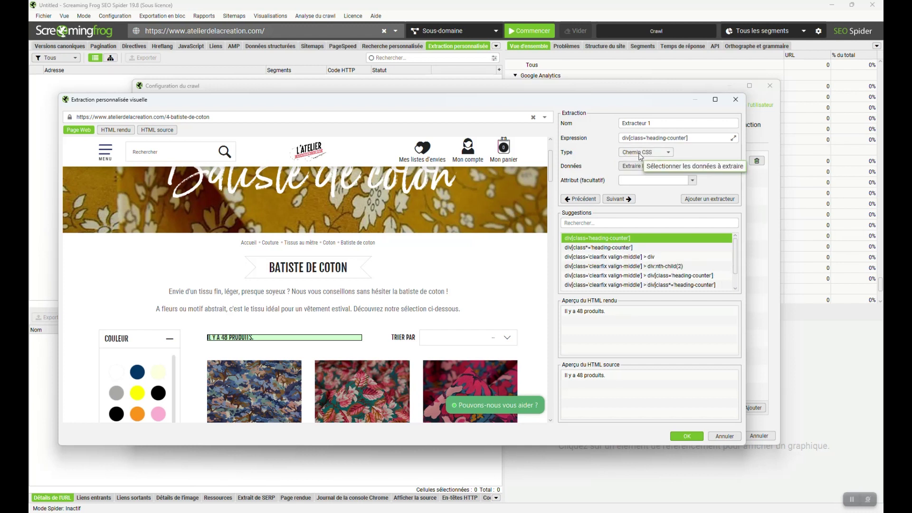
pyautogui.click(641, 153)
pyautogui.click(637, 173)
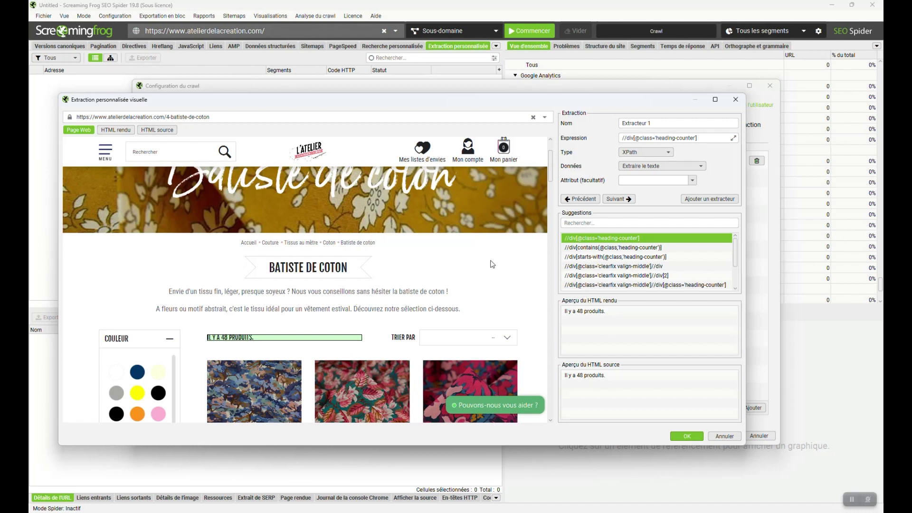
# Try picking the category's description text as the element to extract, and cancel the visual extraction
pyautogui.click(197, 290)
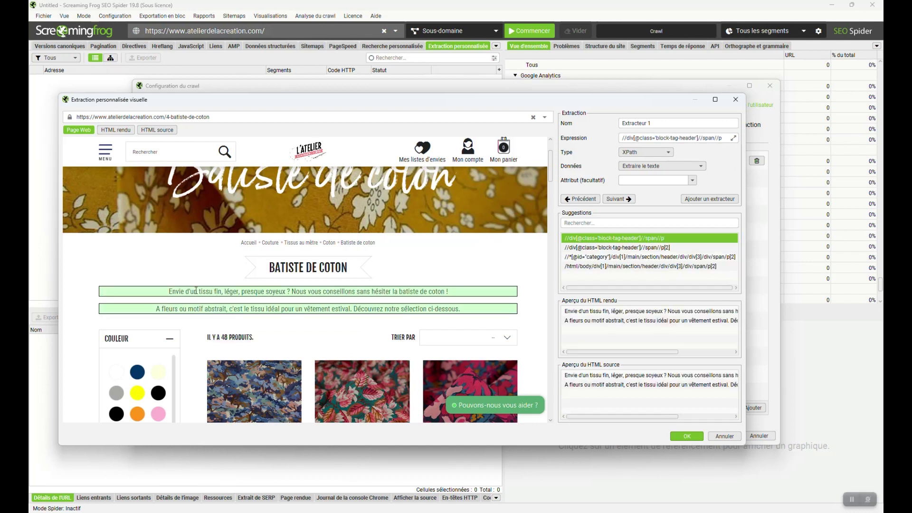
pyautogui.click(253, 304)
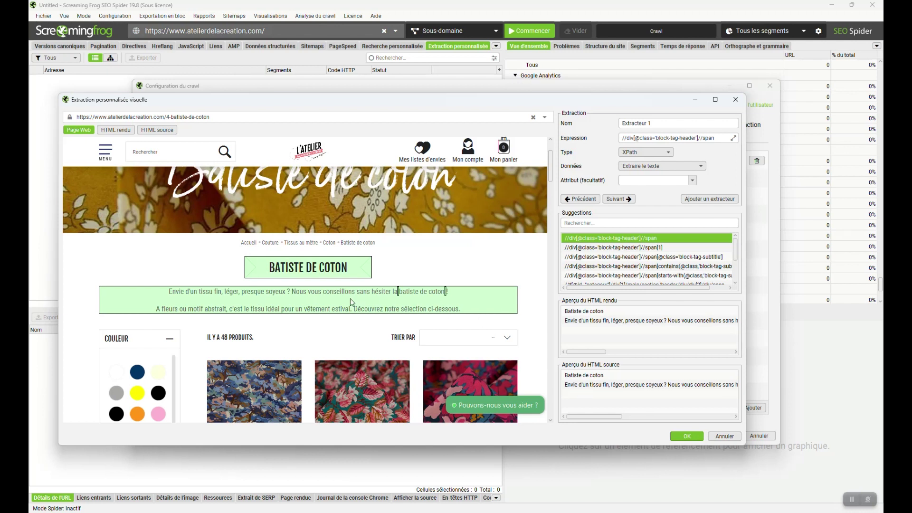
pyautogui.click(733, 436)
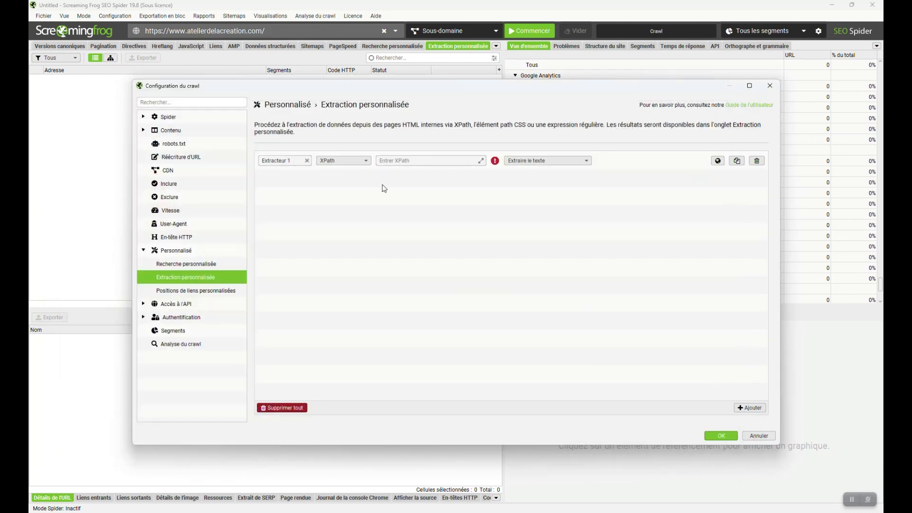
# Change the extractor's method to Regex and name it "Nb produits"
pyautogui.click(336, 165)
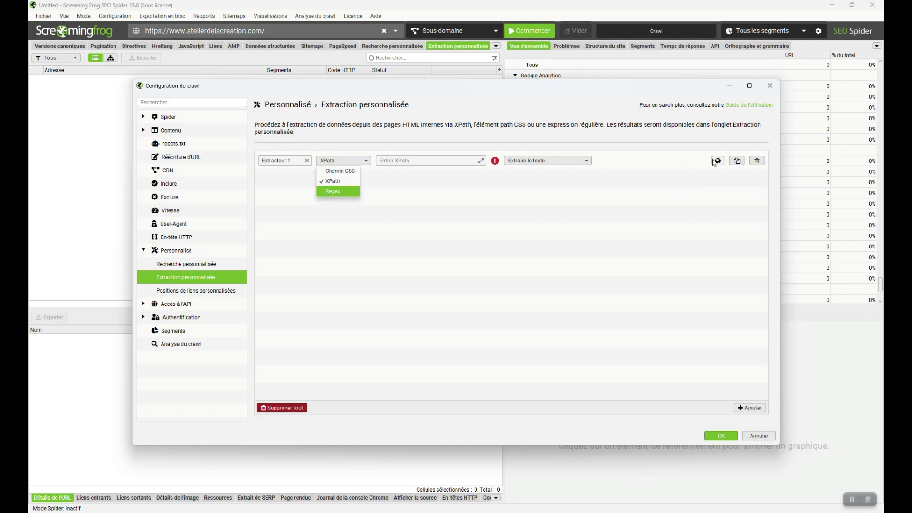
pyautogui.click(332, 192)
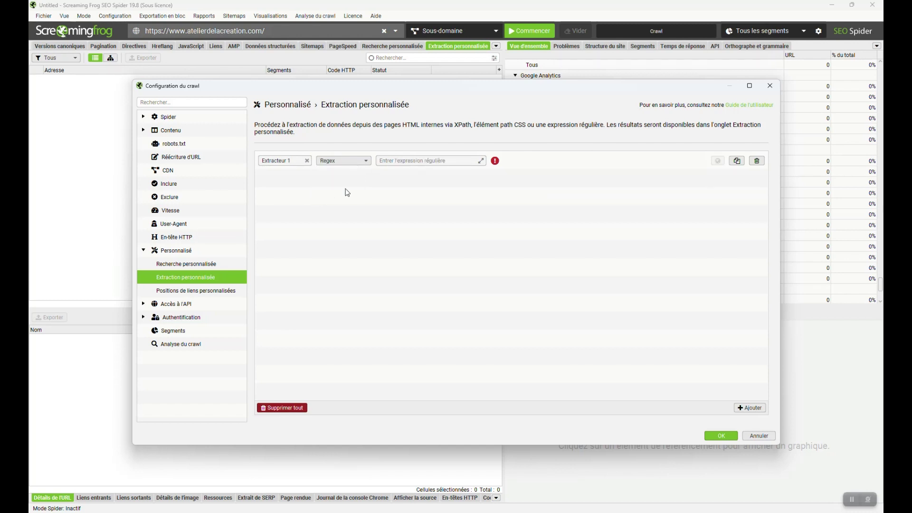
pyautogui.click(281, 160)
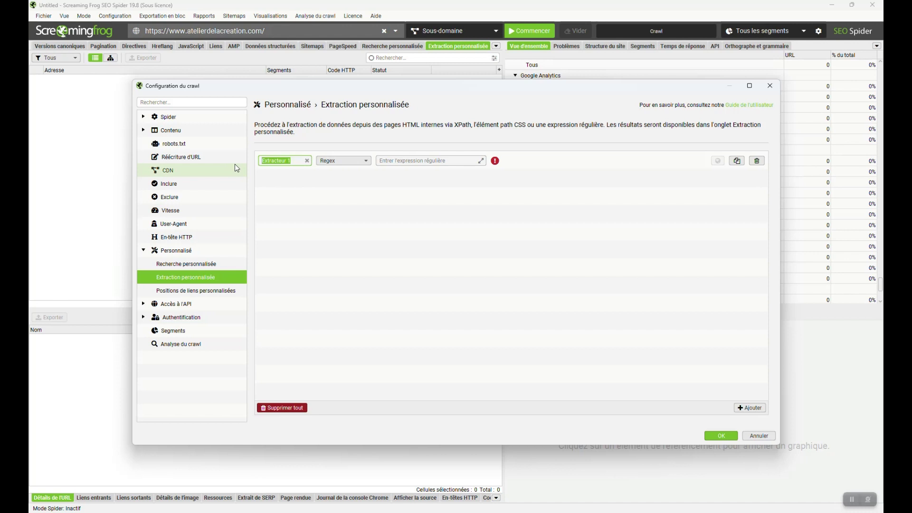
pyautogui.write('Nb produits')
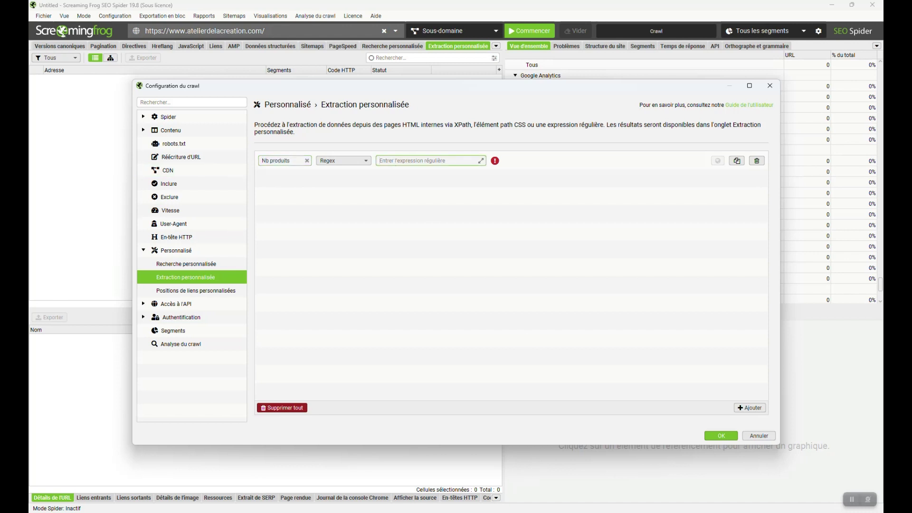
# Check the product count's wording on the category page, enter the regex "Il y a ([0-9]*) produit", and validate the configuration
pyautogui.click(527, 493)
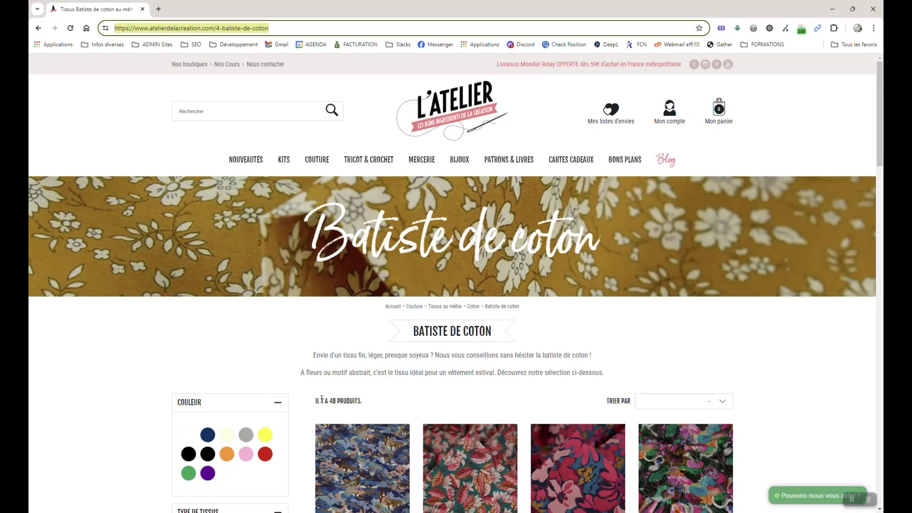
pyautogui.moveTo(566, 510)
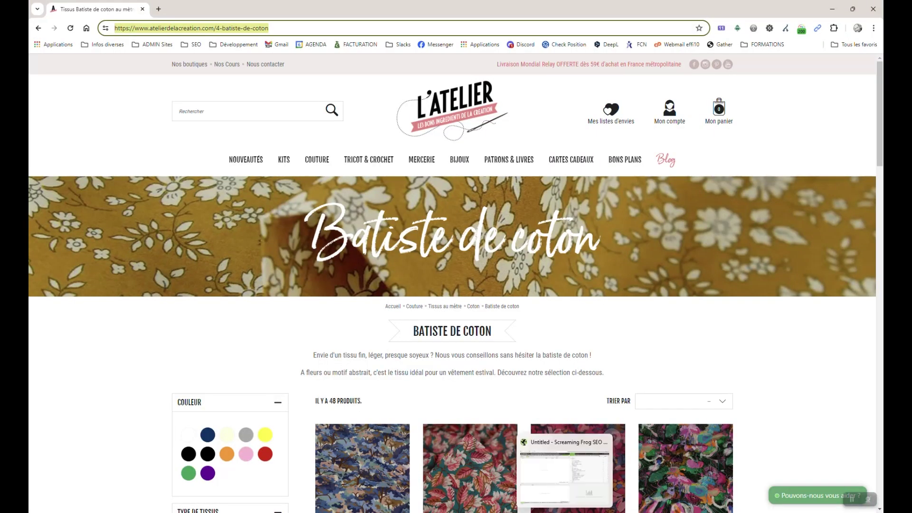
pyautogui.click(565, 471)
pyautogui.write('Il y a')
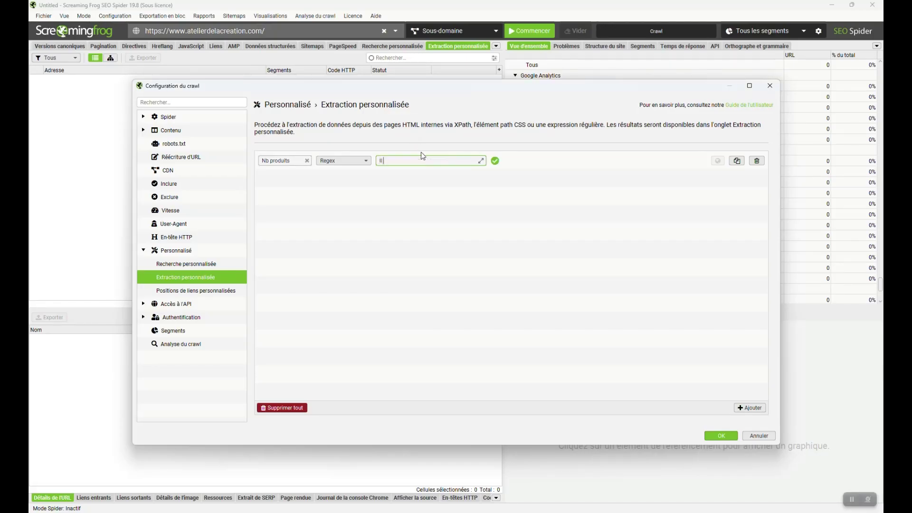
pyautogui.write(' ([0-9]*) produit')
pyautogui.click(726, 438)
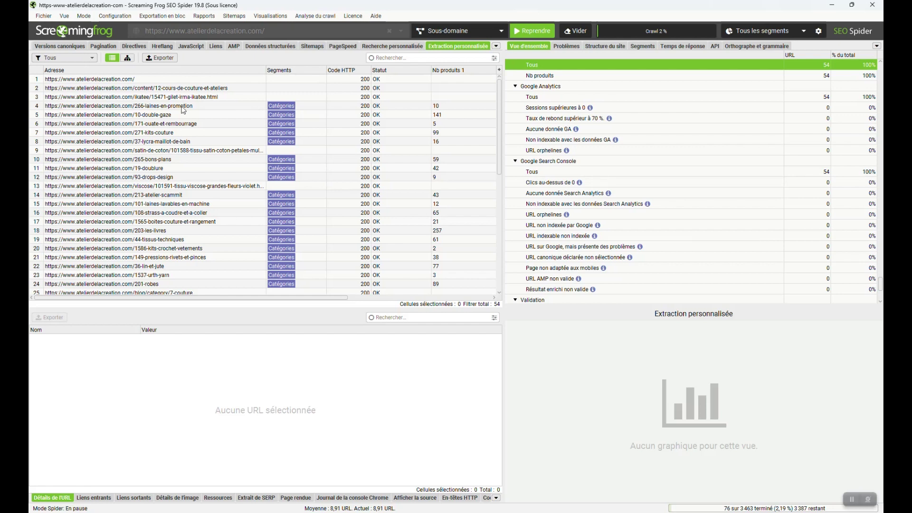
# Open the crawled 10-double-gaze page in Chrome and compare its product count with the extracted "Nb produits" value
pyautogui.rightClick(160, 117)
pyautogui.click(192, 133)
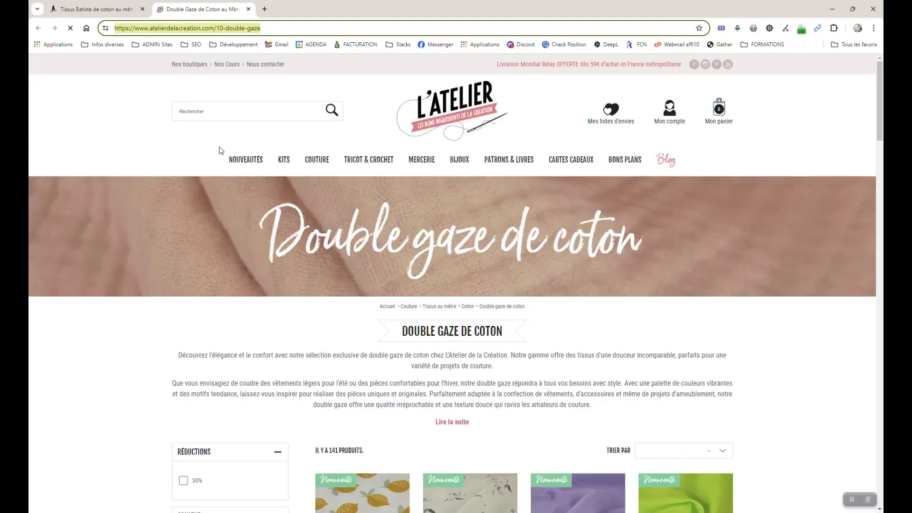
pyautogui.moveTo(329, 453); pyautogui.dragTo(359, 450)
pyautogui.hotkey('alt', 'Tab')
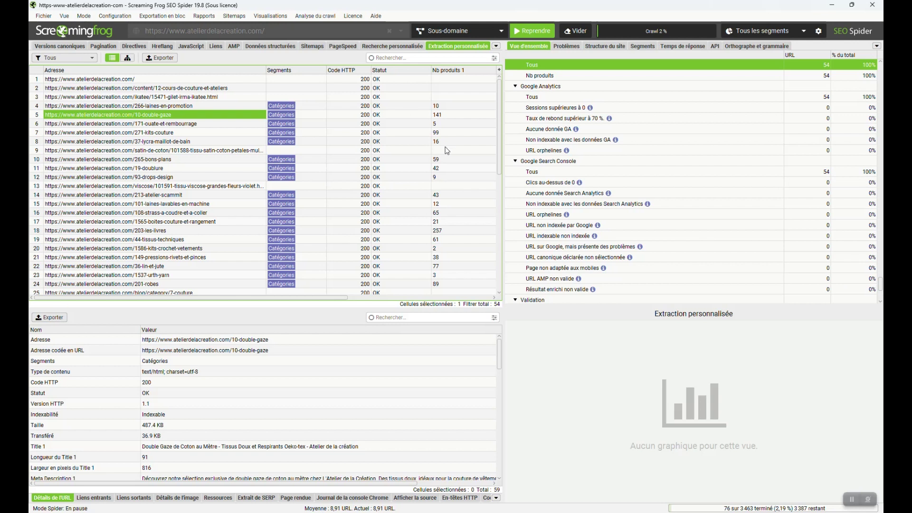
# Inspect the double gaze category page's code in Chrome and examine the id and class of its body element
pyautogui.click(531, 489)
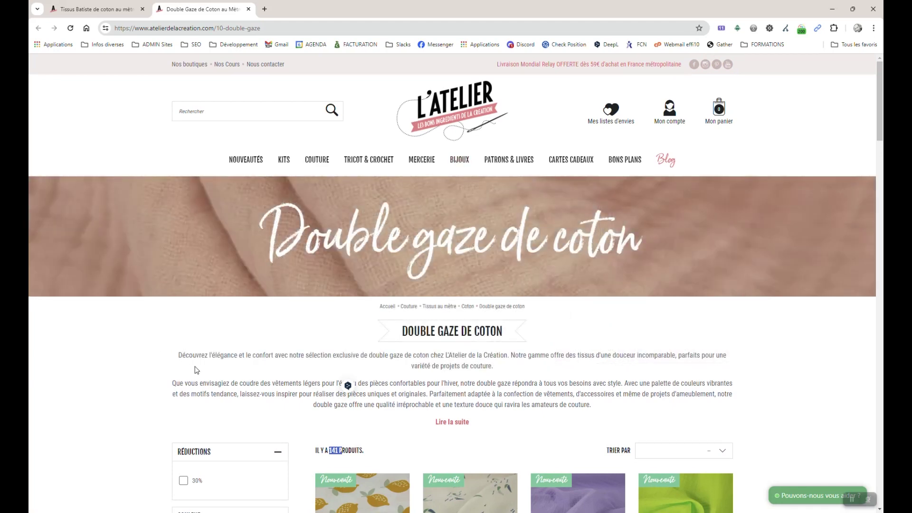
pyautogui.rightClick(150, 348)
pyautogui.click(182, 340)
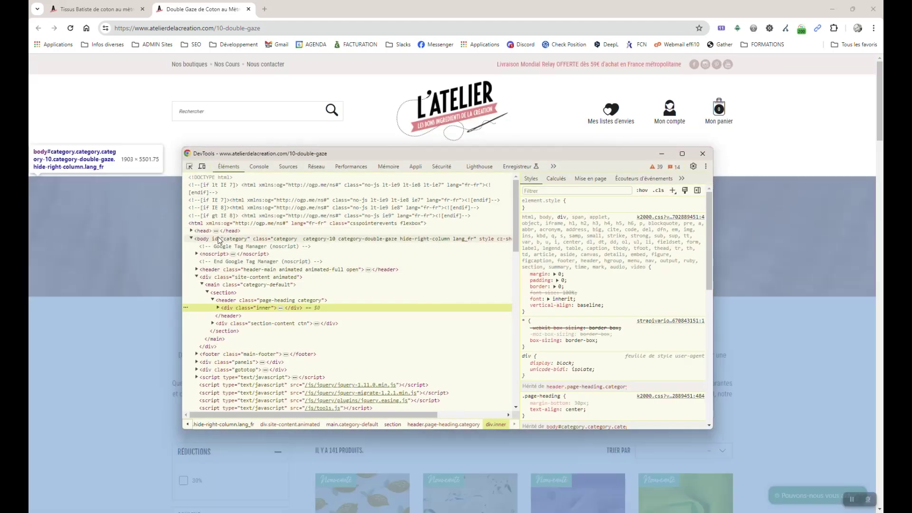
pyautogui.click(214, 240)
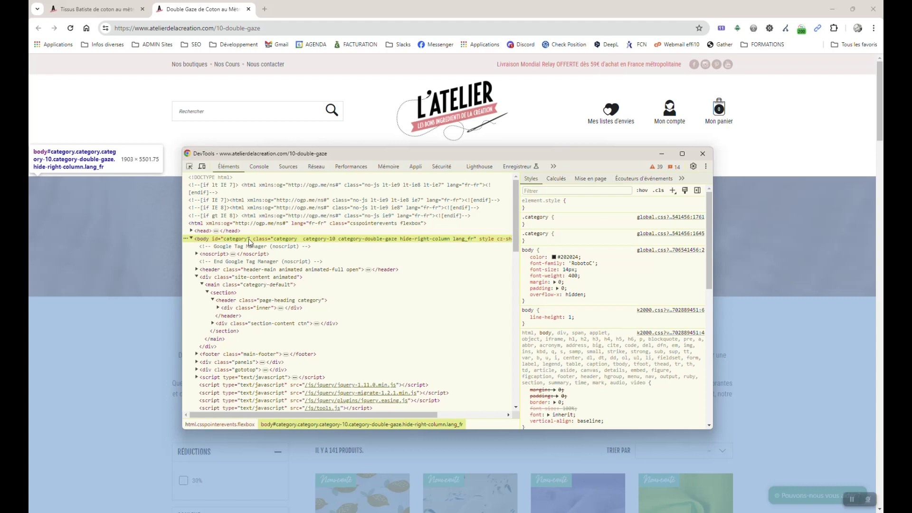
pyautogui.press('F12')
# Open the "Tissu double gaze voiliers" product page, inspect its code, and examine the id of its body element
pyautogui.scroll(-5, 464, 285)
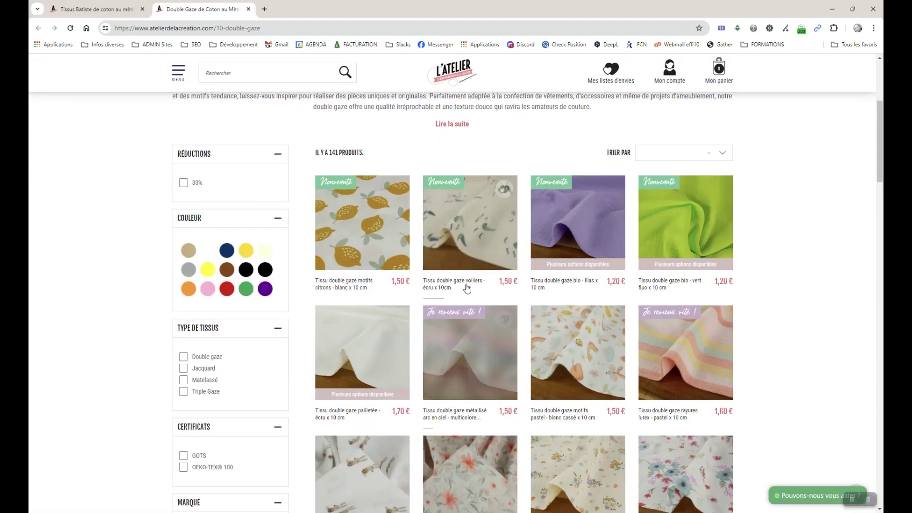
pyautogui.rightClick(164, 204)
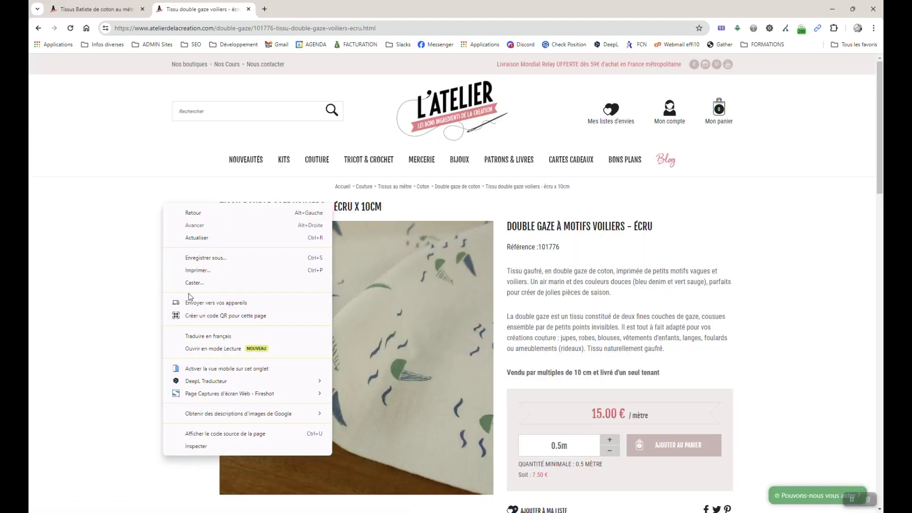
pyautogui.click(197, 446)
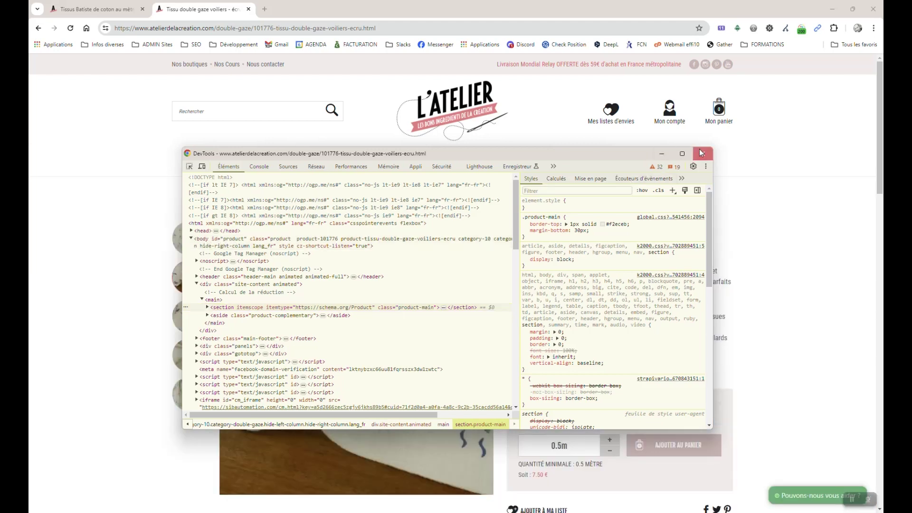
pyautogui.click(701, 152)
# Switch to Screaming Frog and add a second custom extractor named "Template"
pyautogui.hotkey('alt', 'Tab')
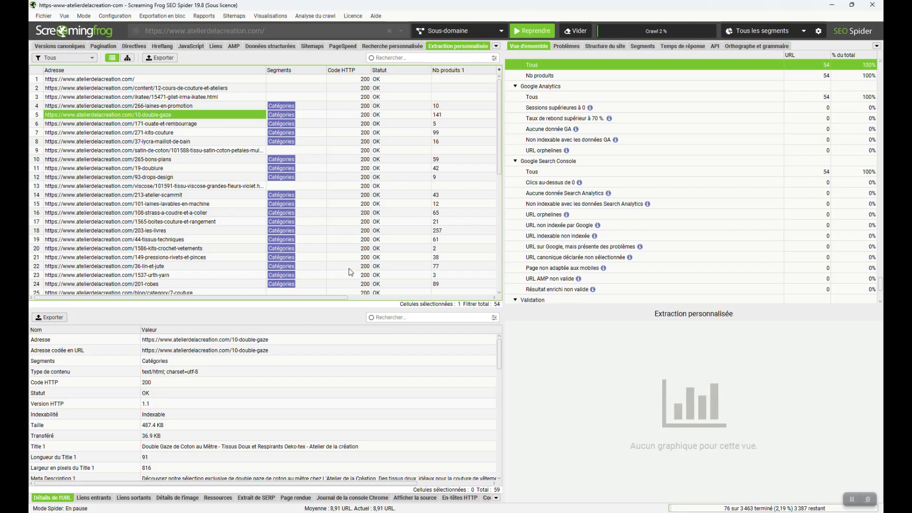
pyautogui.click(102, 17)
pyautogui.moveTo(123, 140)
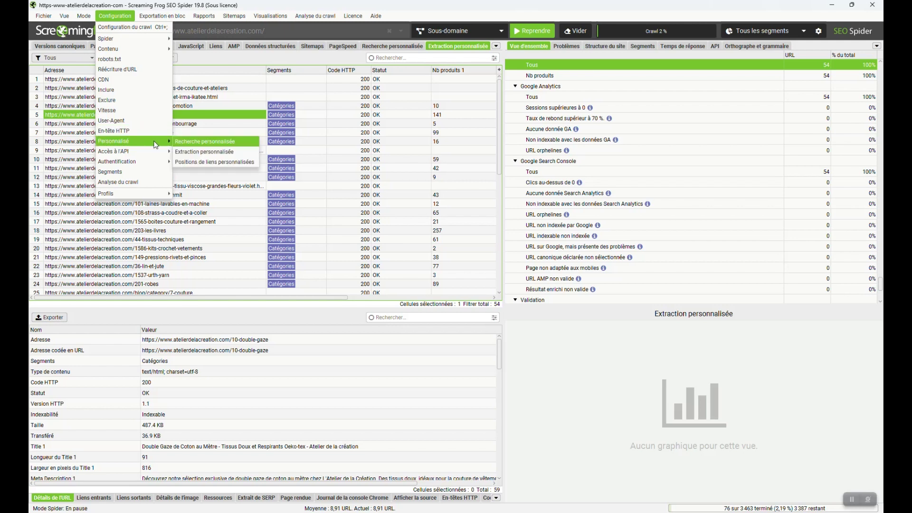
pyautogui.click(207, 151)
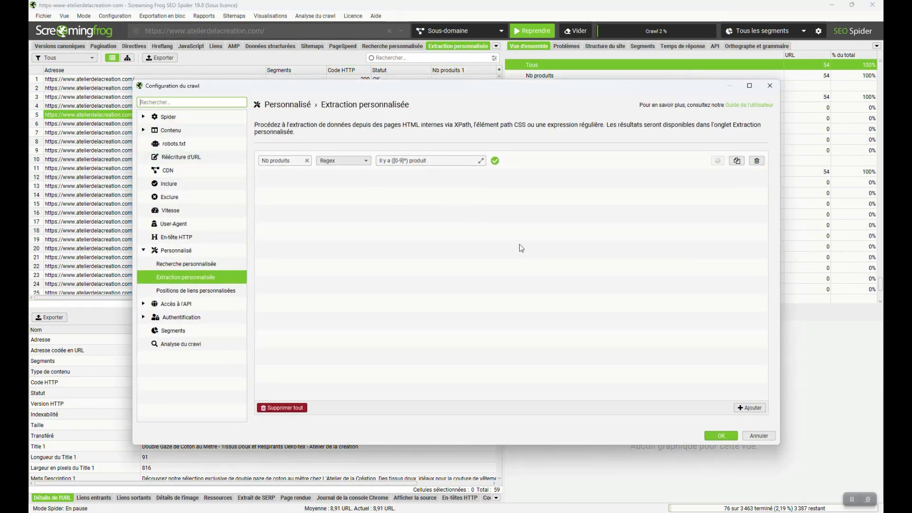
pyautogui.click(749, 407)
pyautogui.click(292, 178)
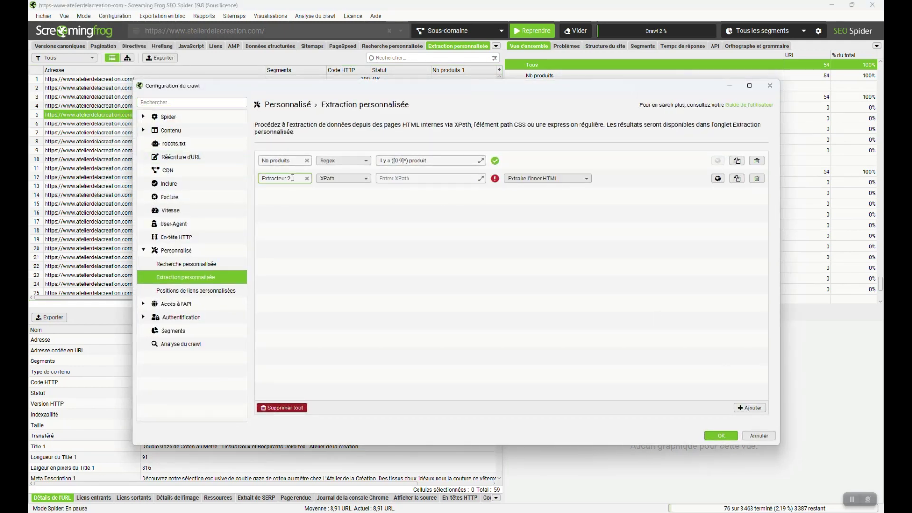
pyautogui.hotkey('ctrl', 'a')
pyautogui.write('Template')
pyautogui.click(394, 178)
pyautogui.write('//body')
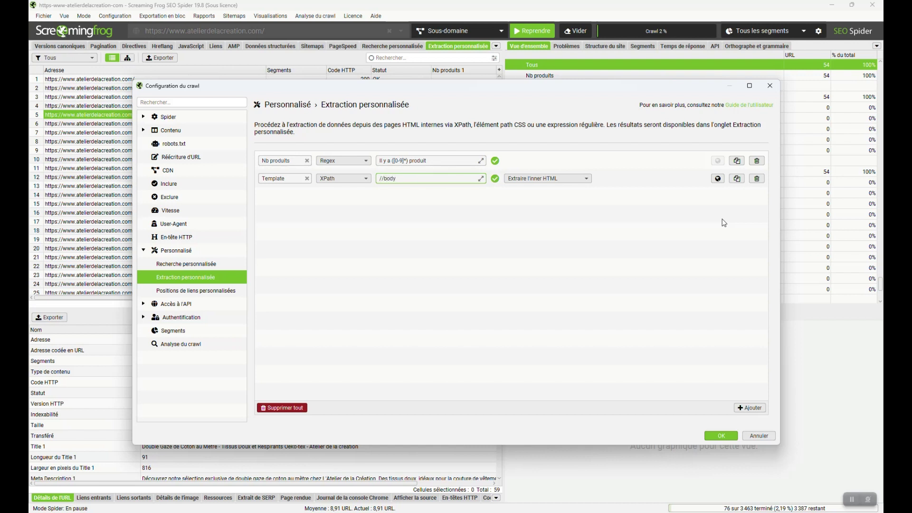
pyautogui.write('/@id')
pyautogui.click(536, 179)
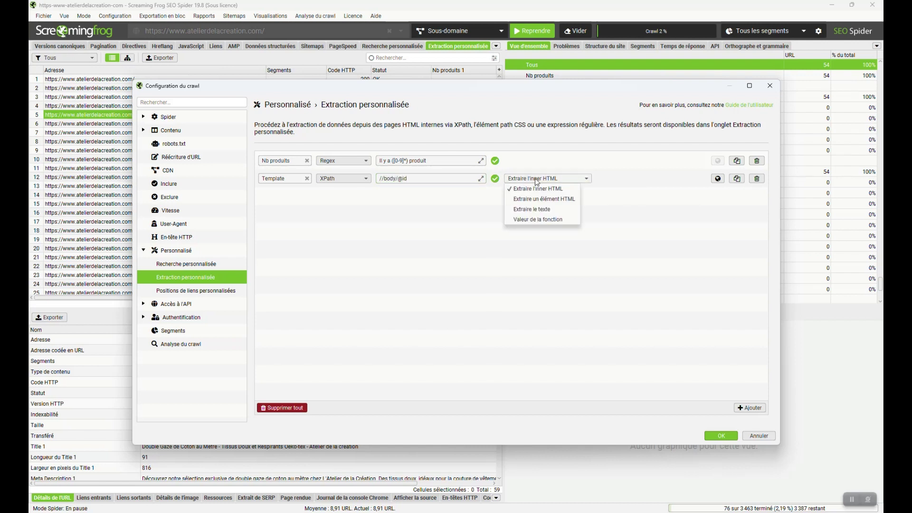
pyautogui.click(537, 209)
pyautogui.click(721, 436)
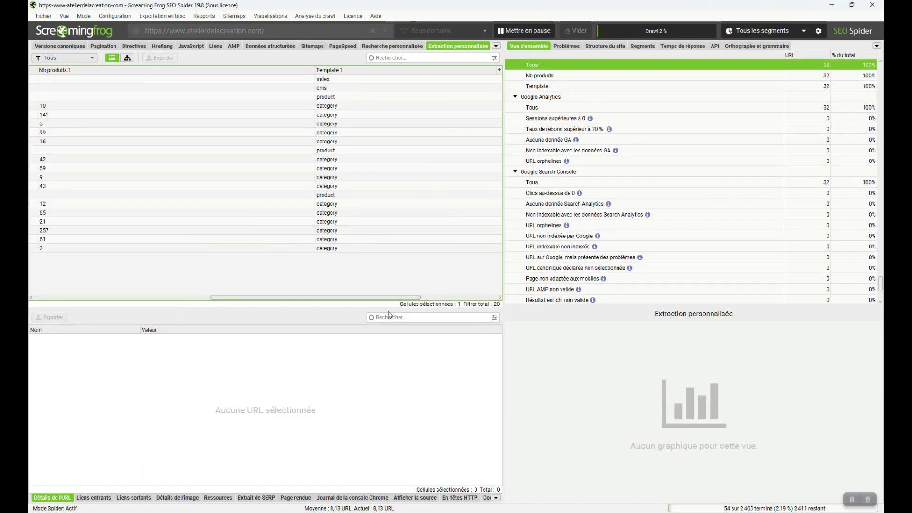
# Review the extracted Template values across the crawled pages and pause the crawl
pyautogui.scroll(-4, 368, 138)
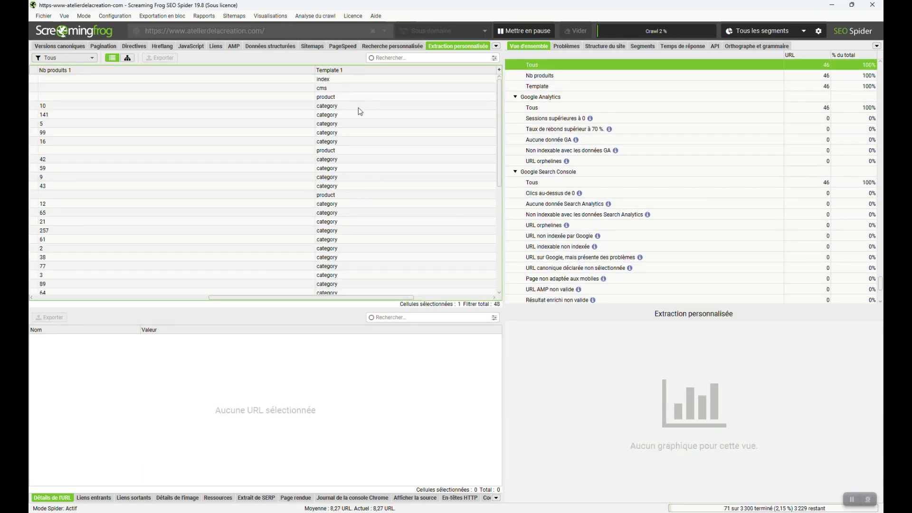
pyautogui.click(358, 108)
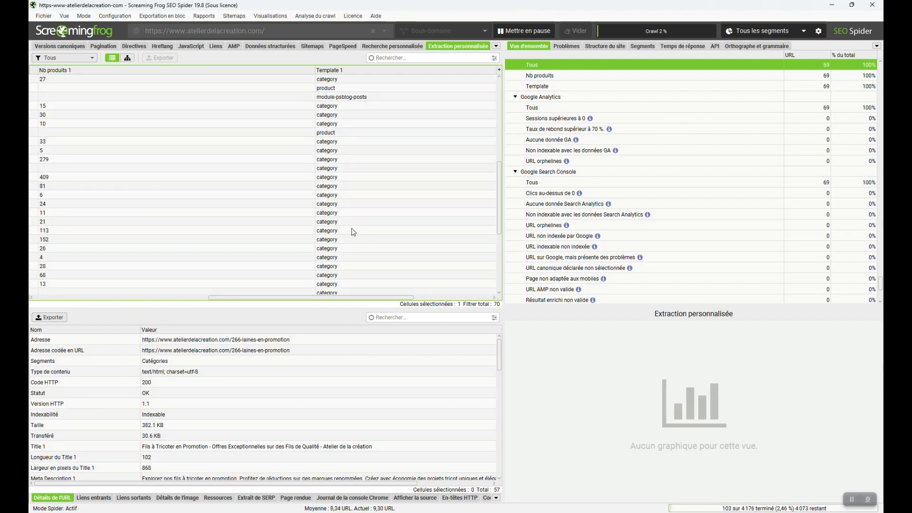
pyautogui.scroll(-9, 358, 231)
pyautogui.click(526, 32)
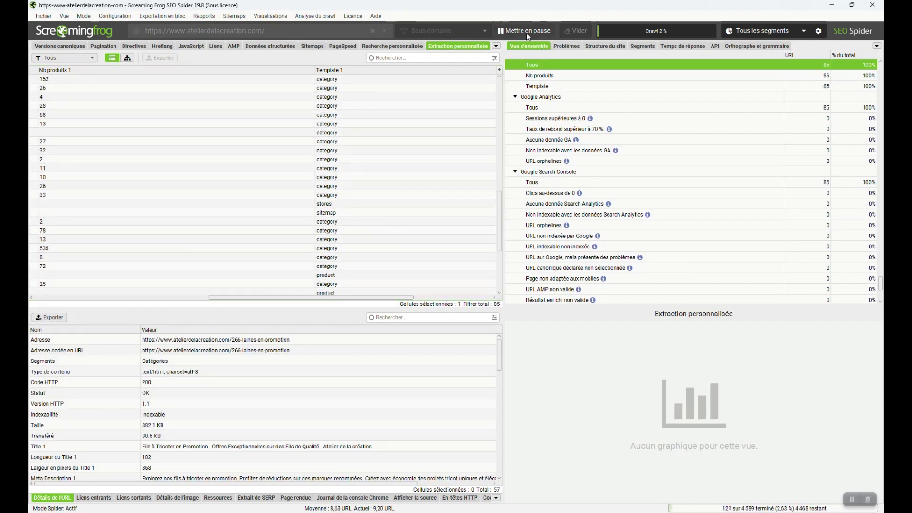
# Filter the custom extraction results to the Catégories segment and compare their "Nb produits" and "Template" values
pyautogui.moveTo(359, 297); pyautogui.dragTo(161, 300)
pyautogui.click(643, 46)
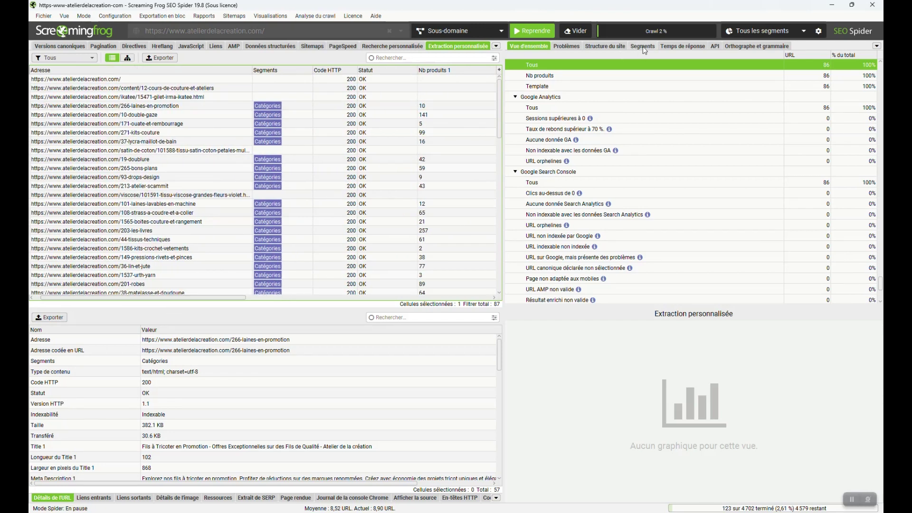
pyautogui.click(533, 101)
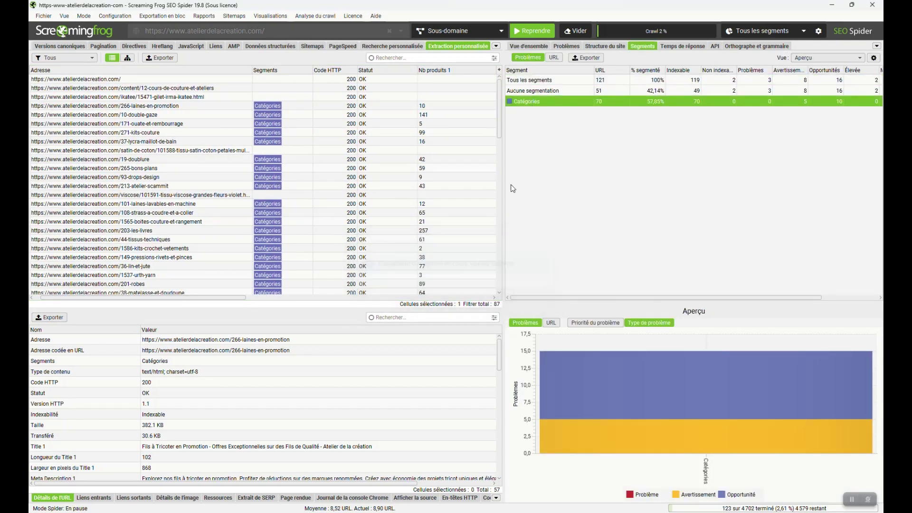
pyautogui.moveTo(335, 309); pyautogui.dragTo(335, 338)
pyautogui.moveTo(232, 328); pyautogui.dragTo(384, 329)
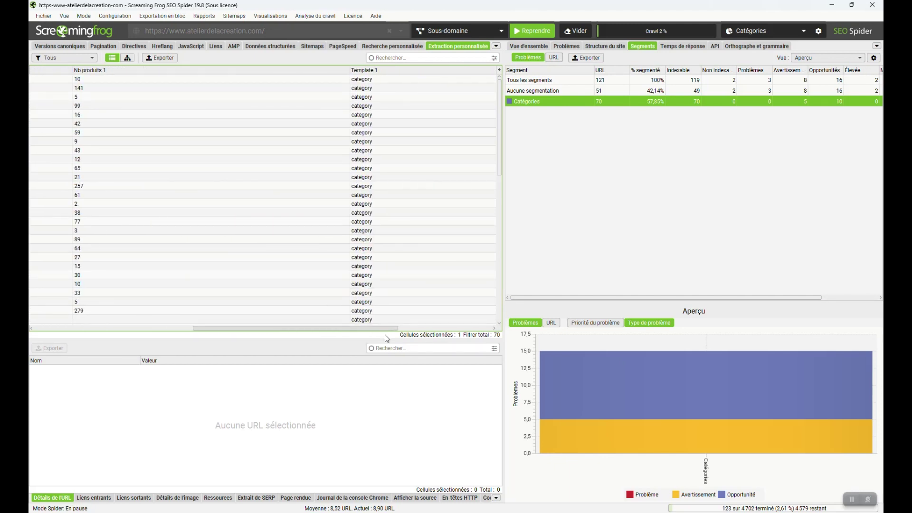
pyautogui.scroll(2, 401, 123)
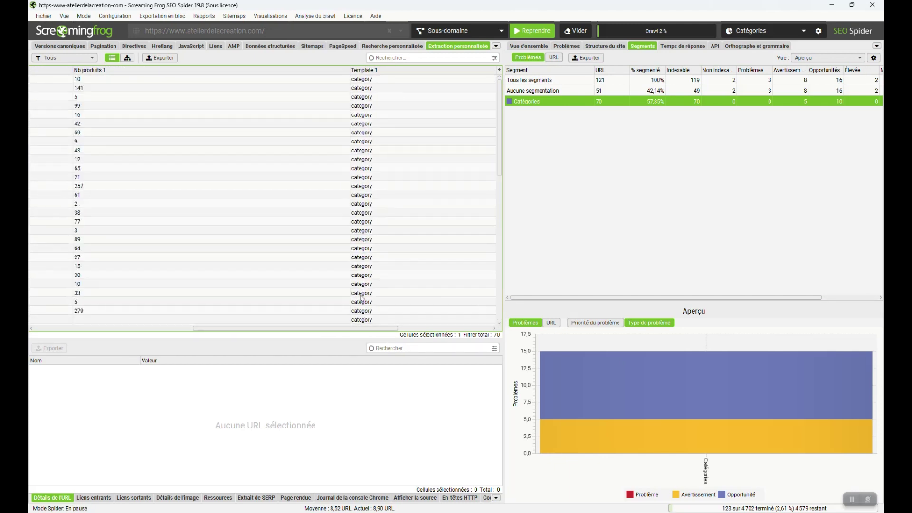
pyautogui.moveTo(360, 329)
pyautogui.mouseDown()
pyautogui.moveTo(334, 330)
pyautogui.moveTo(376, 329)
pyautogui.mouseUp()
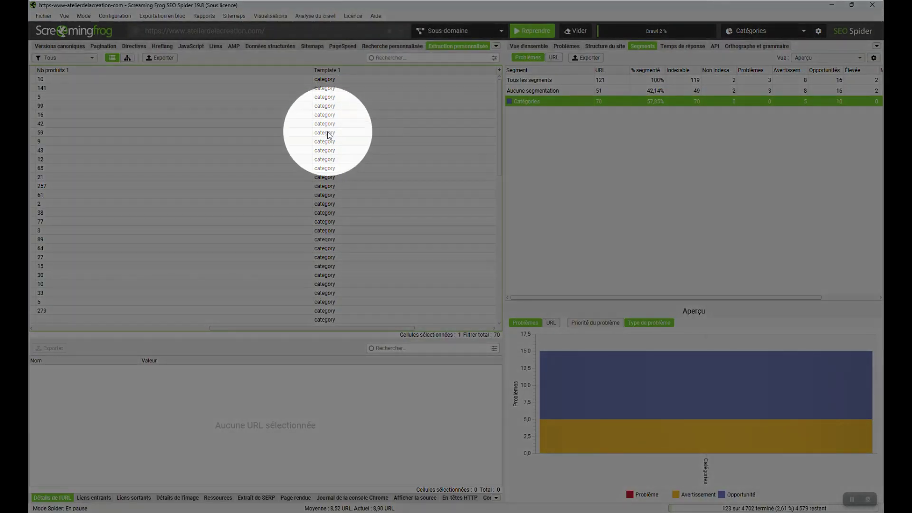
pyautogui.click(325, 132)
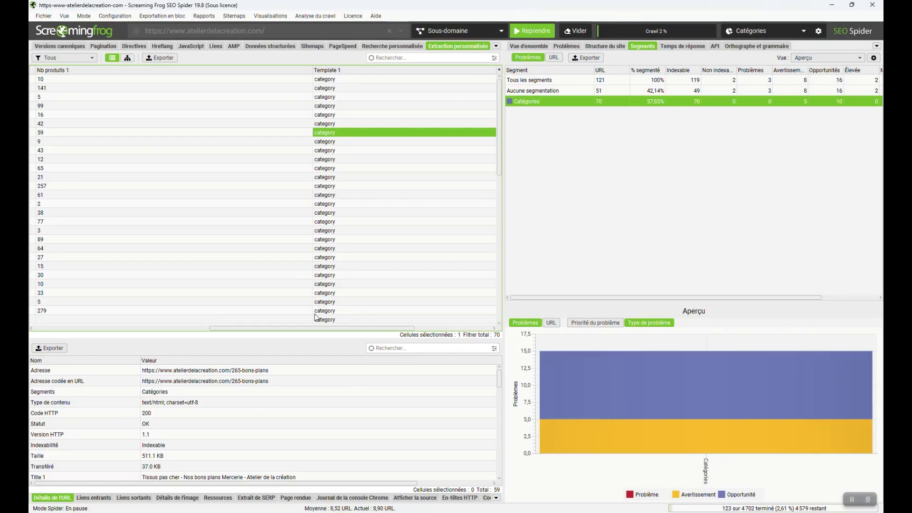
pyautogui.moveTo(318, 329); pyautogui.dragTo(87, 340)
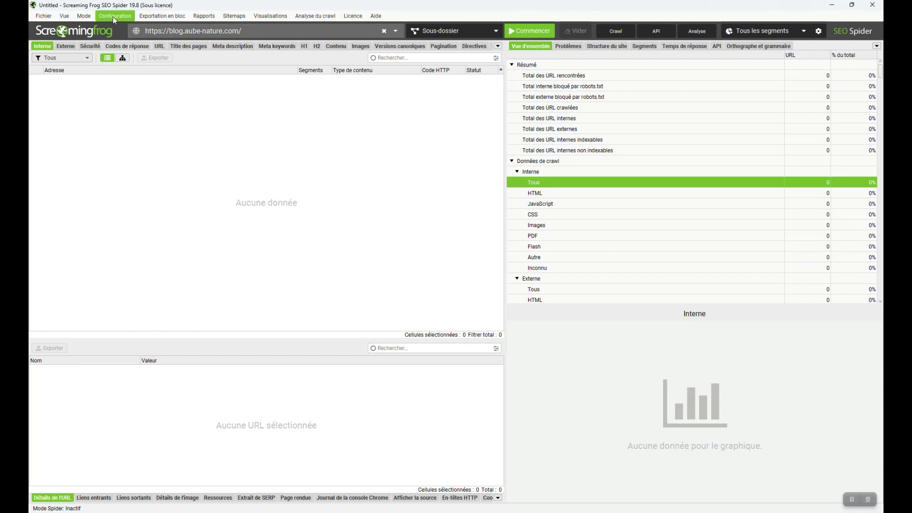
# Add a custom extractor named "Date publi" for the blog.aube-nature.com crawl
pyautogui.click(114, 16)
pyautogui.moveTo(150, 141)
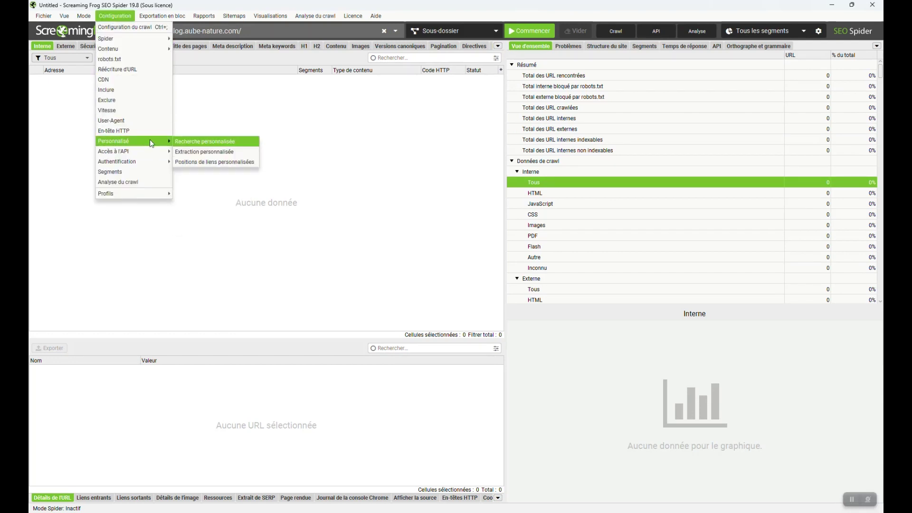
pyautogui.click(209, 151)
pyautogui.click(750, 407)
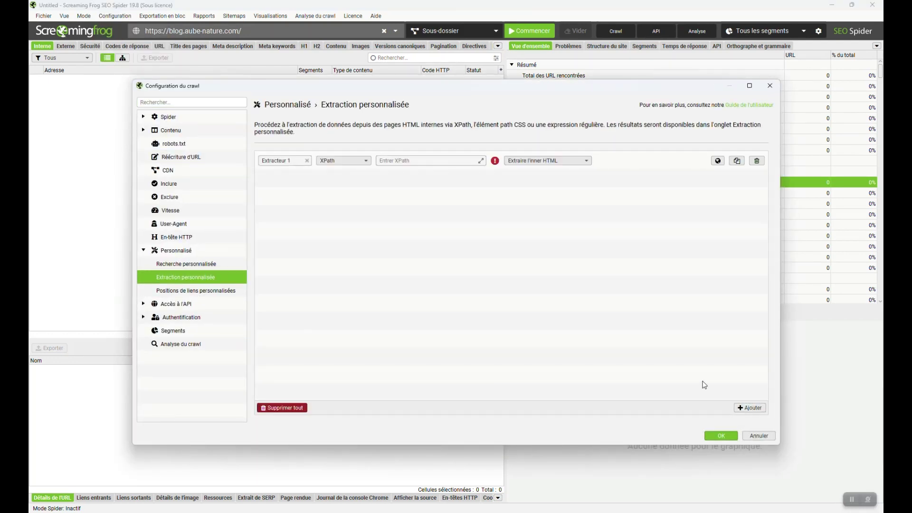
pyautogui.write('Date')
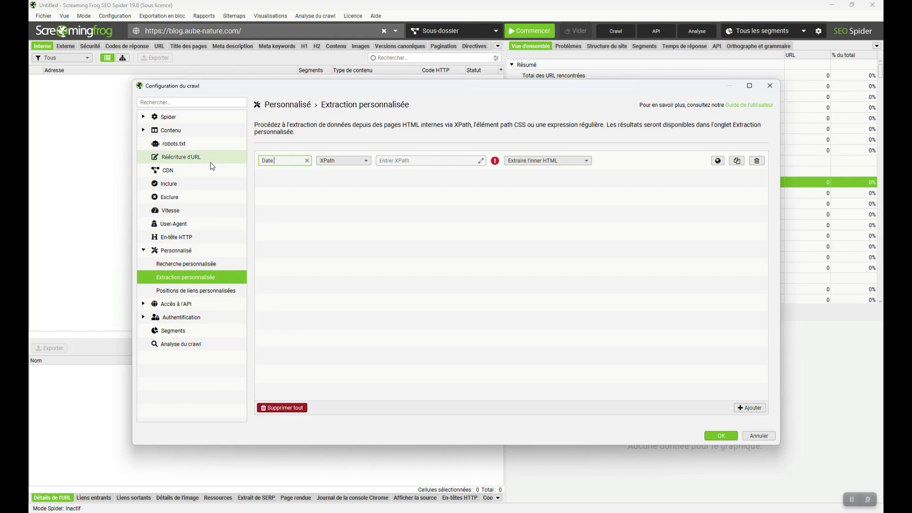
pyautogui.write(' pybli')
# Open the extractor's visual extraction window, then in Chrome open the "Technique : Photographier le lièvre d'Europe" article and locate its publication date
pyautogui.click(718, 161)
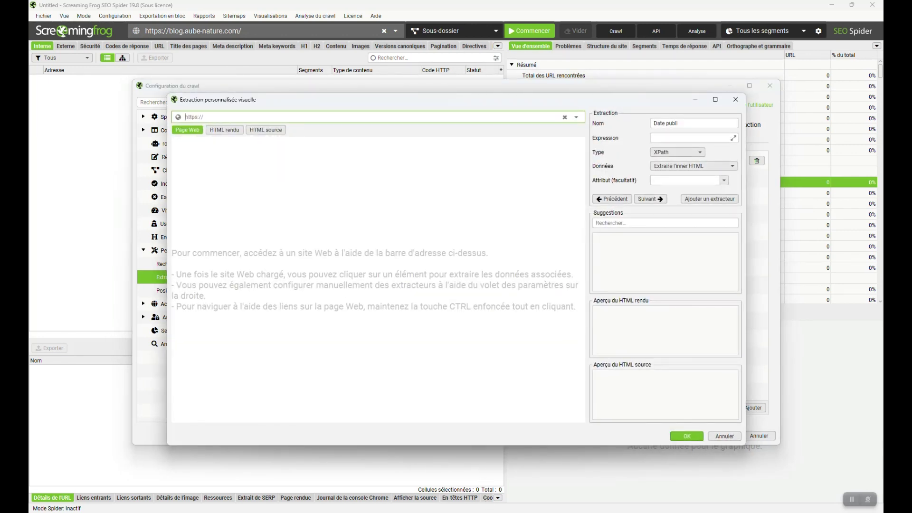
pyautogui.click(487, 505)
pyautogui.scroll(-10, 309, 316)
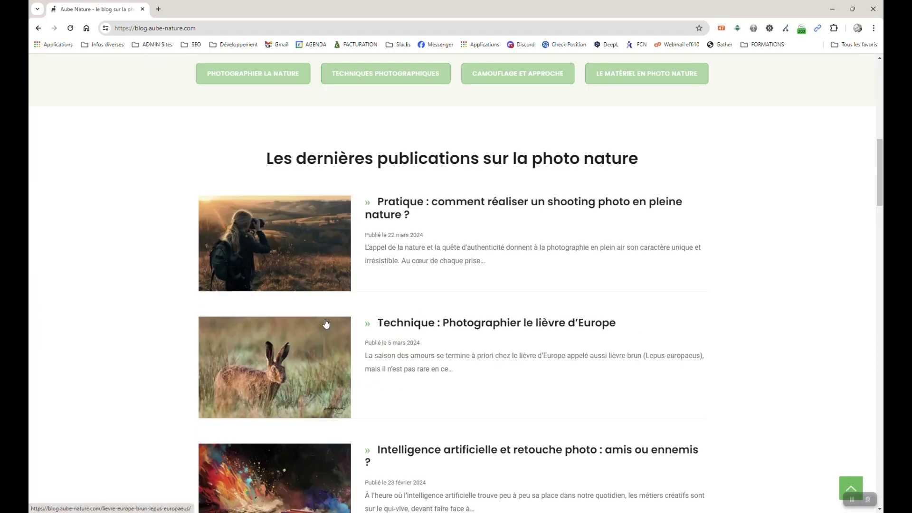
pyautogui.click(323, 325)
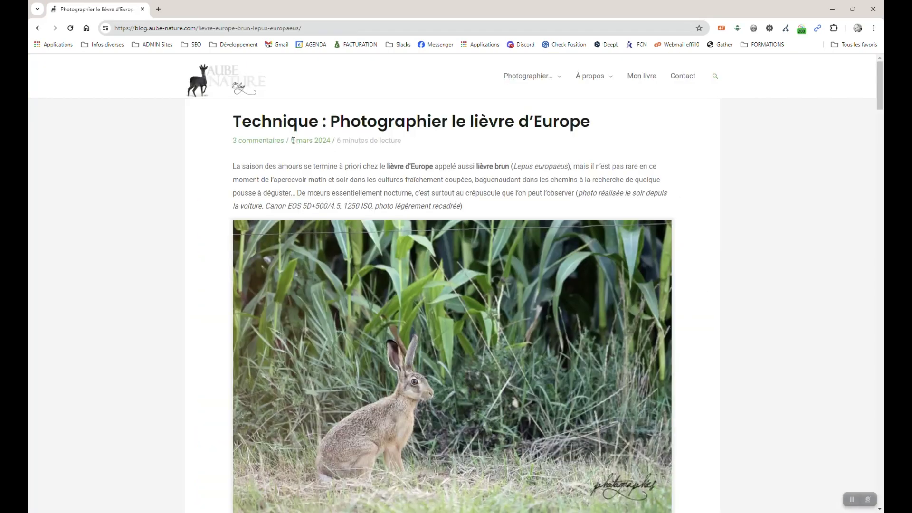
pyautogui.moveTo(291, 141); pyautogui.dragTo(331, 141)
# Copy the hare article's URL from Chrome and load it in Screaming Frog's visual extraction window
pyautogui.rightClick(233, 27)
pyautogui.hotkey('ctrl', 'c')
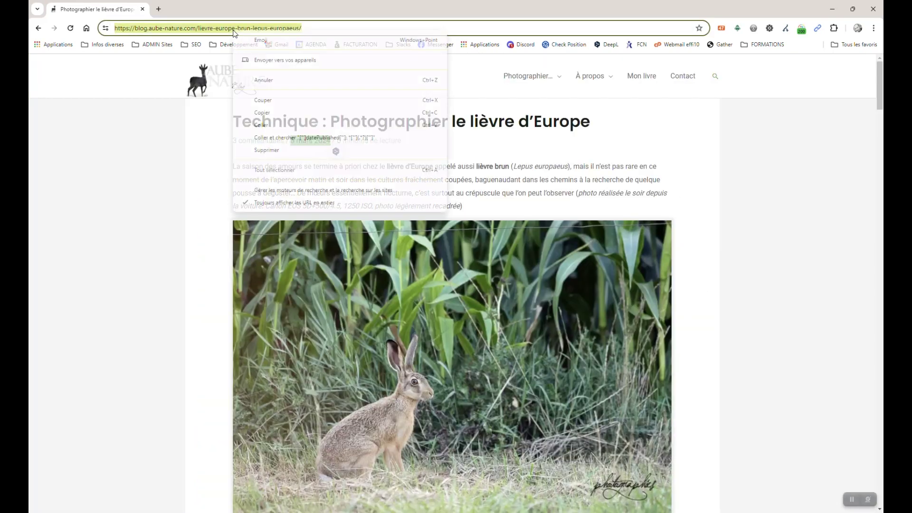
pyautogui.click(262, 112)
pyautogui.hotkey('alt', 'Tab')
pyautogui.hotkey('ctrl', 'v')
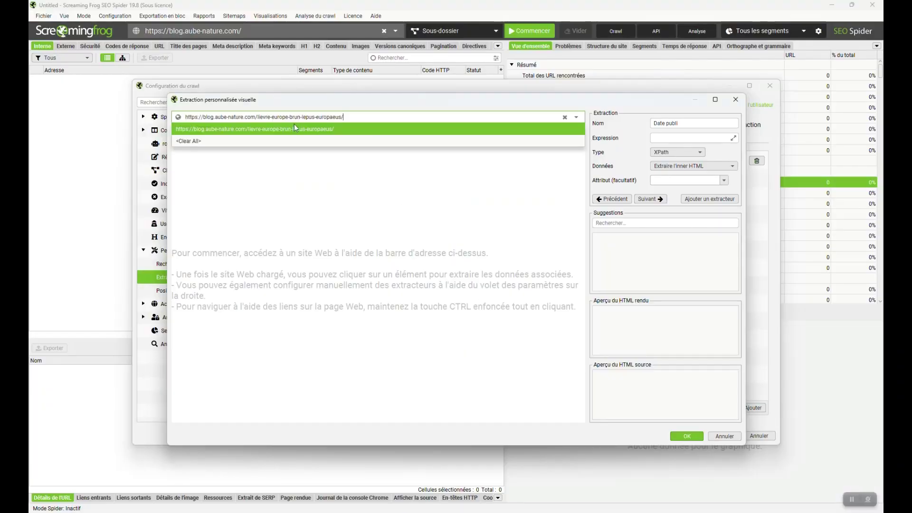
pyautogui.press('Return')
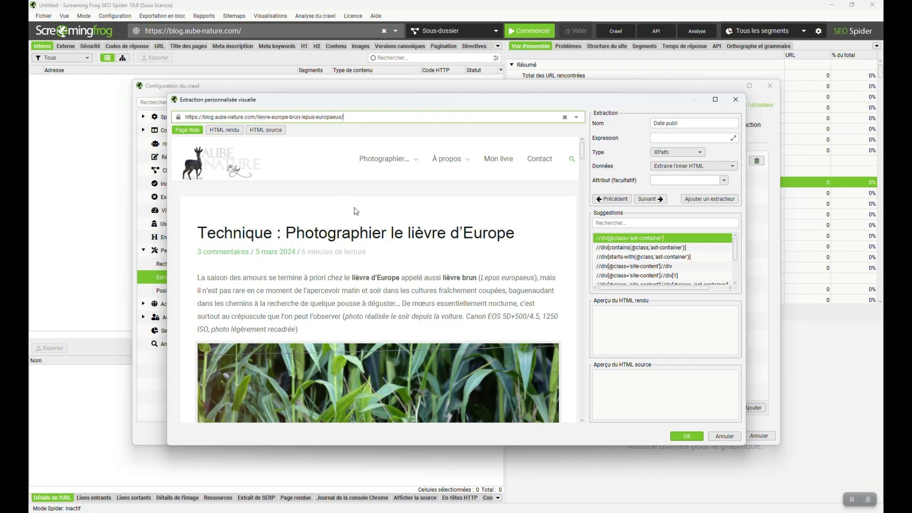
# Pick the article's publication date, choose the suggested entry-meta XPath that matches only the date, and validate the extractor configuration
pyautogui.click(269, 252)
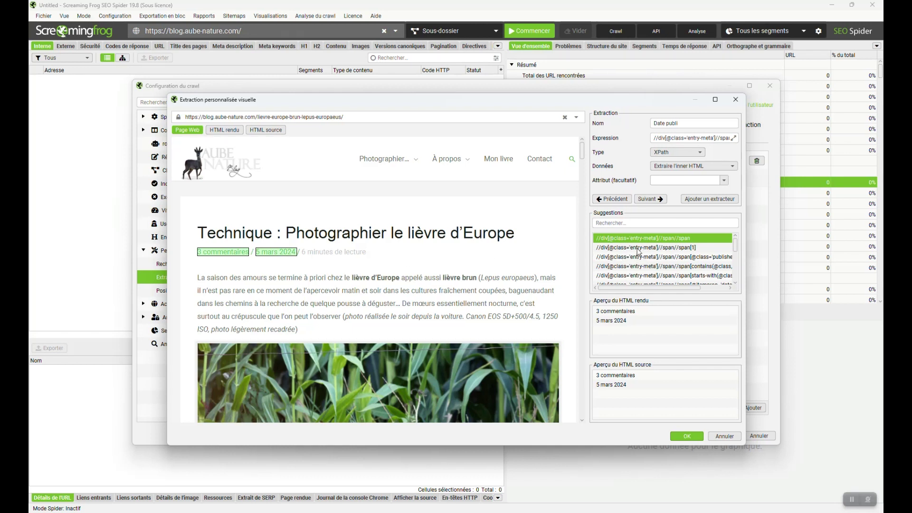
pyautogui.click(681, 258)
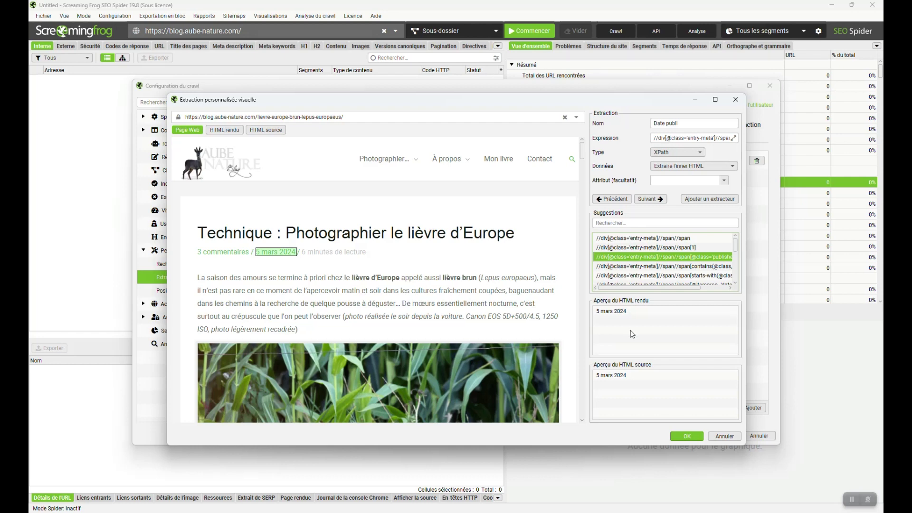
pyautogui.click(687, 436)
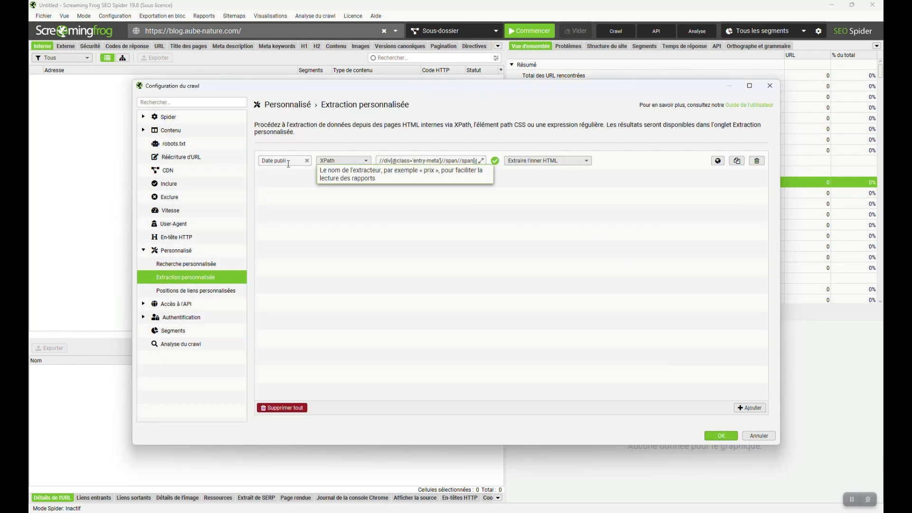
pyautogui.click(722, 436)
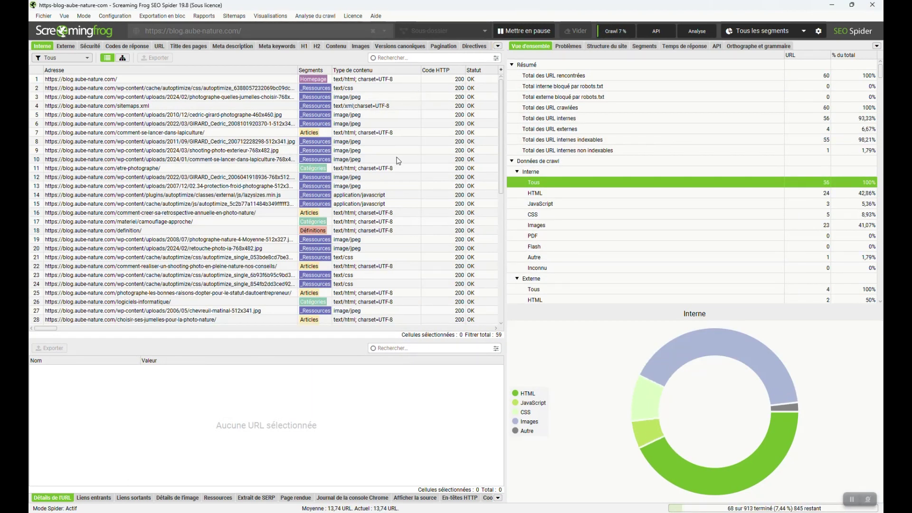
# Pause the blog crawl and review the "Date publi" values in the custom extraction results
pyautogui.click(524, 30)
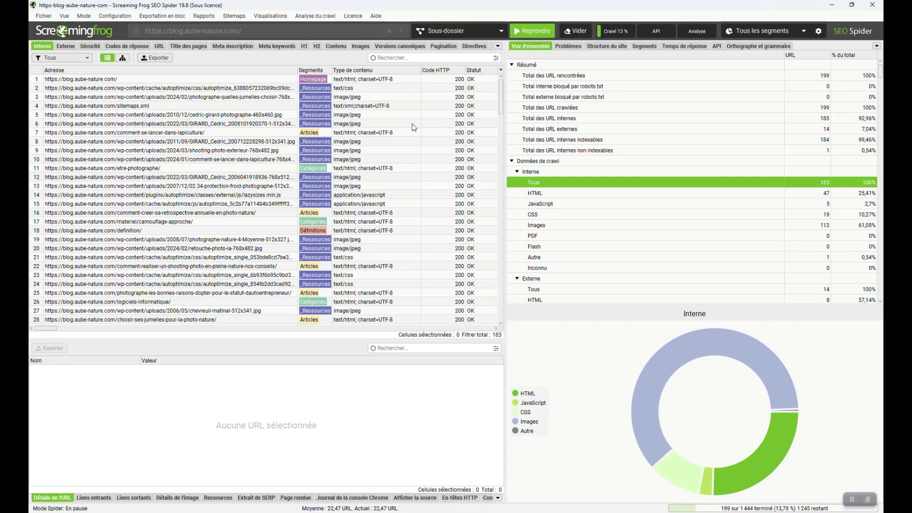
pyautogui.click(498, 46)
pyautogui.click(523, 322)
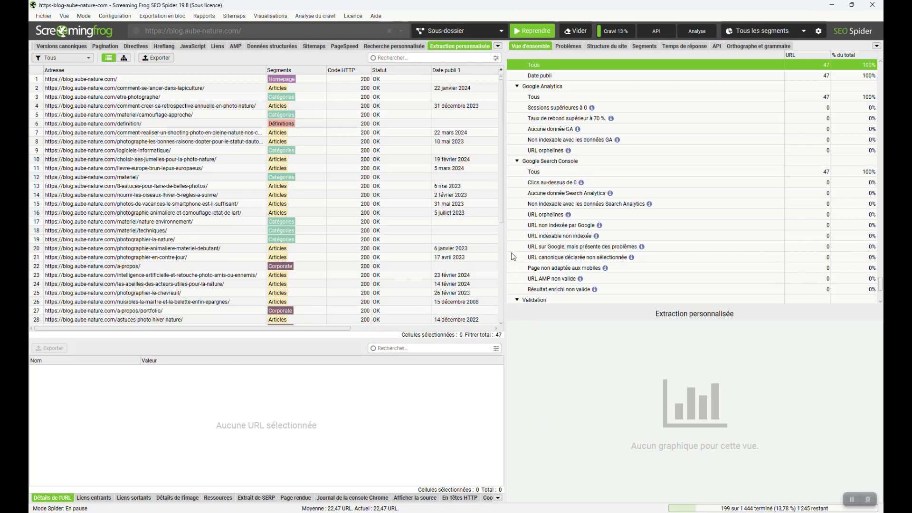
pyautogui.scroll(-2, 460, 171)
pyautogui.scroll(-3, 460, 174)
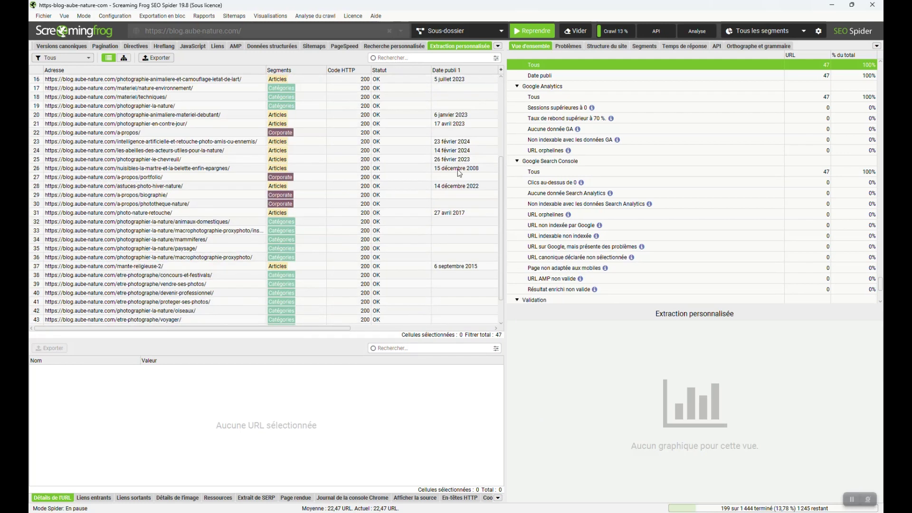
pyautogui.scroll(-2, 473, 196)
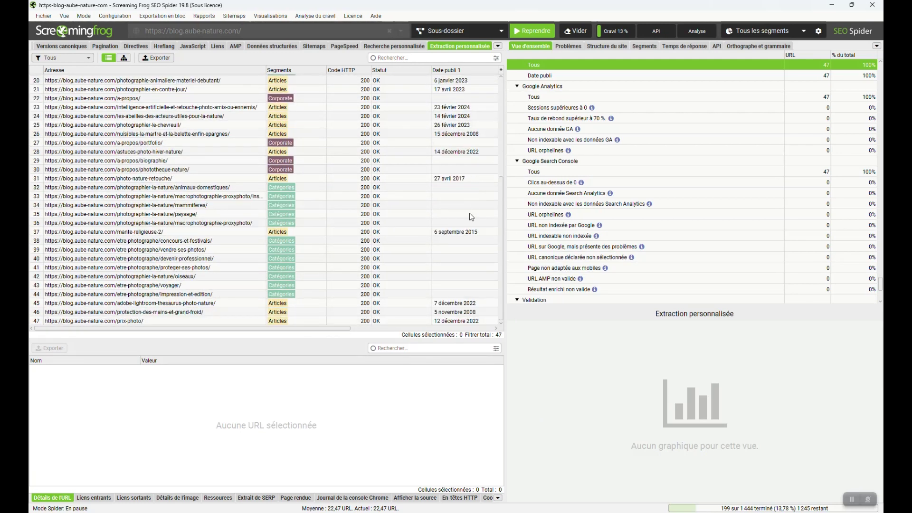
pyautogui.scroll(6, 470, 226)
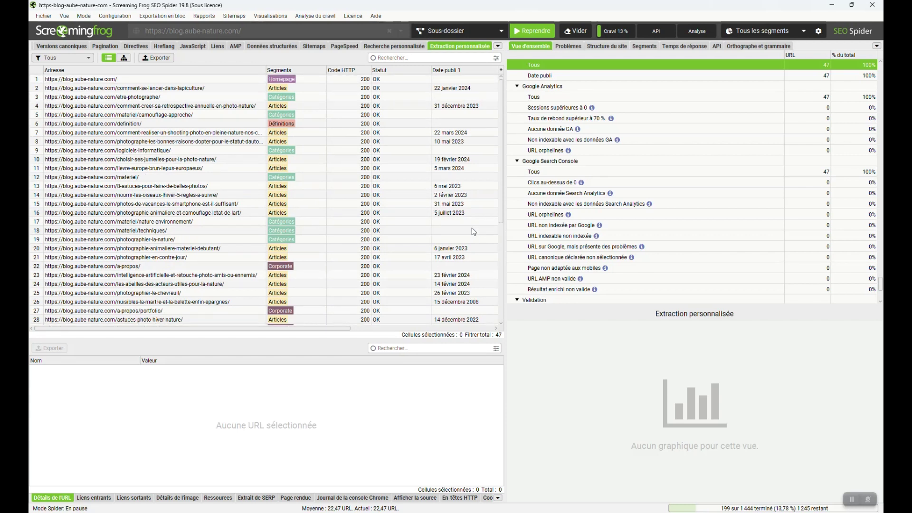